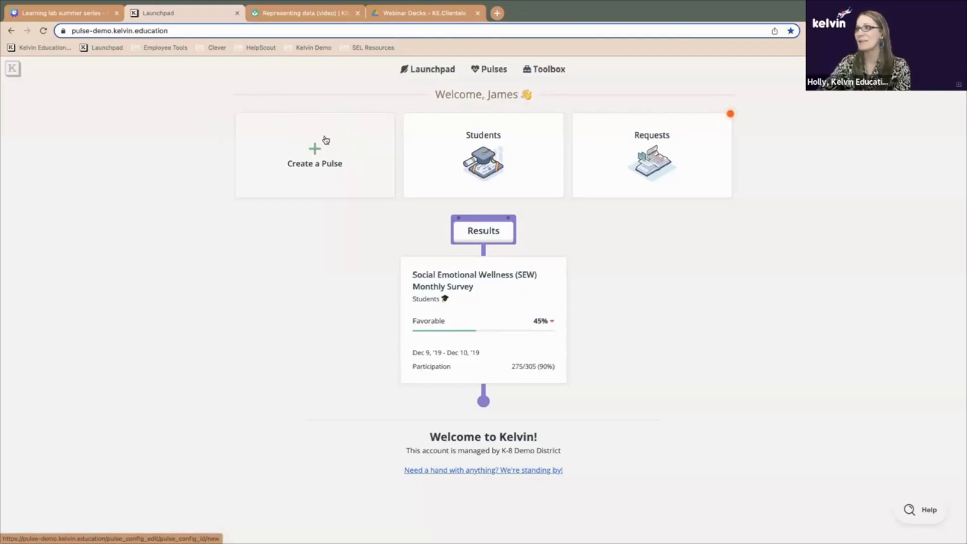
Create a new student Pulse and name it "End of year feedback"
{"action": "left_click", "coordinate": [330, 154]}
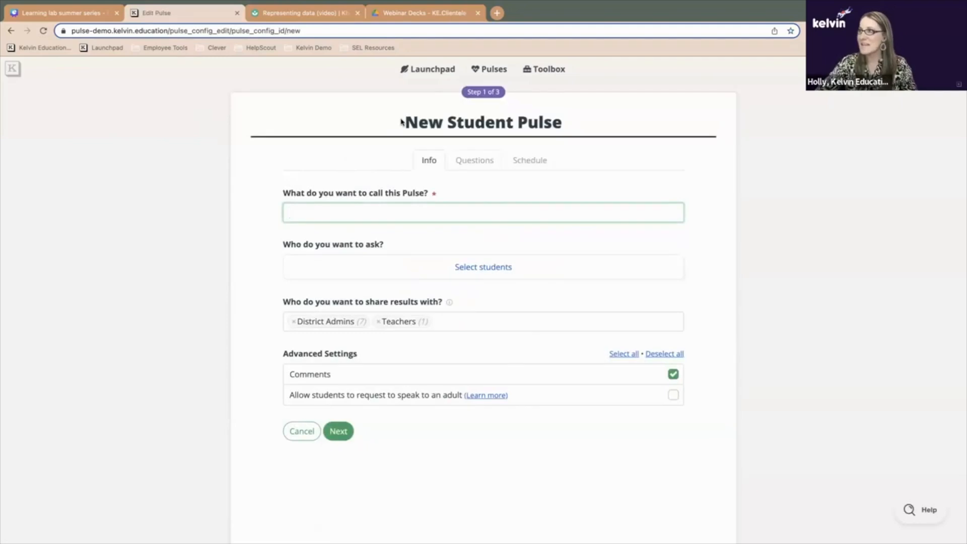
{"action": "left_click_drag", "start_coordinate": [405, 123], "coordinate": [531, 125]}
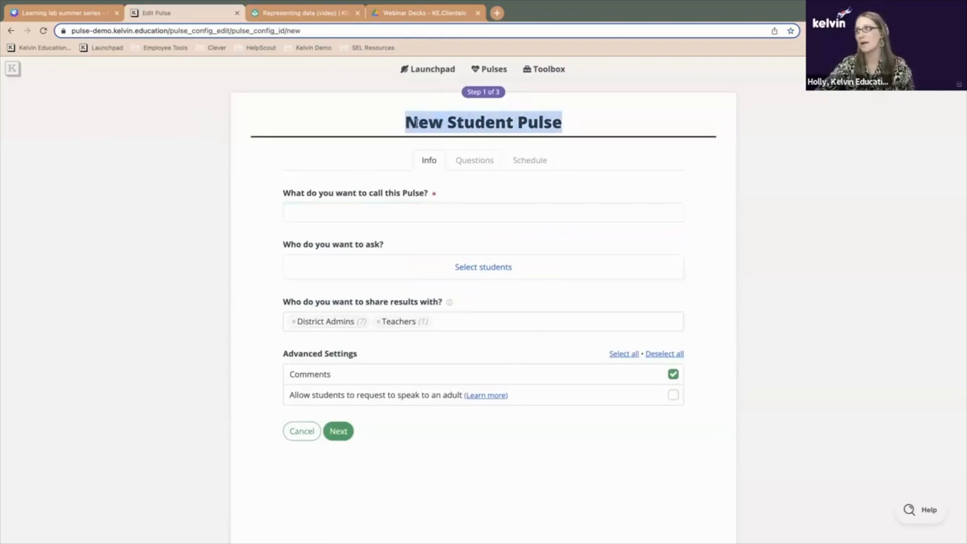
{"action": "left_click", "coordinate": [503, 122]}
{"action": "left_click_drag", "start_coordinate": [503, 122], "coordinate": [487, 102]}
{"action": "left_click", "coordinate": [487, 102]}
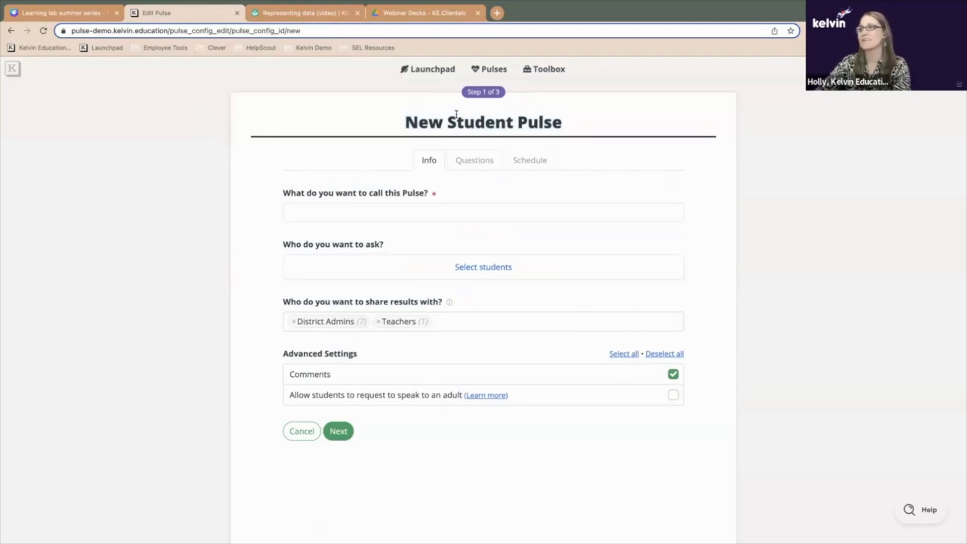
{"action": "left_click", "coordinate": [317, 209]}
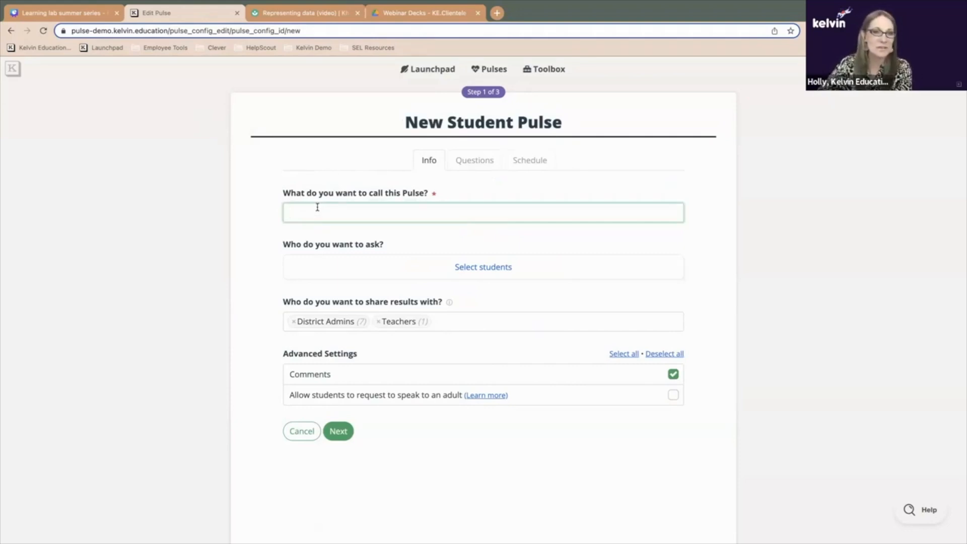
{"action": "type", "text": "End"}
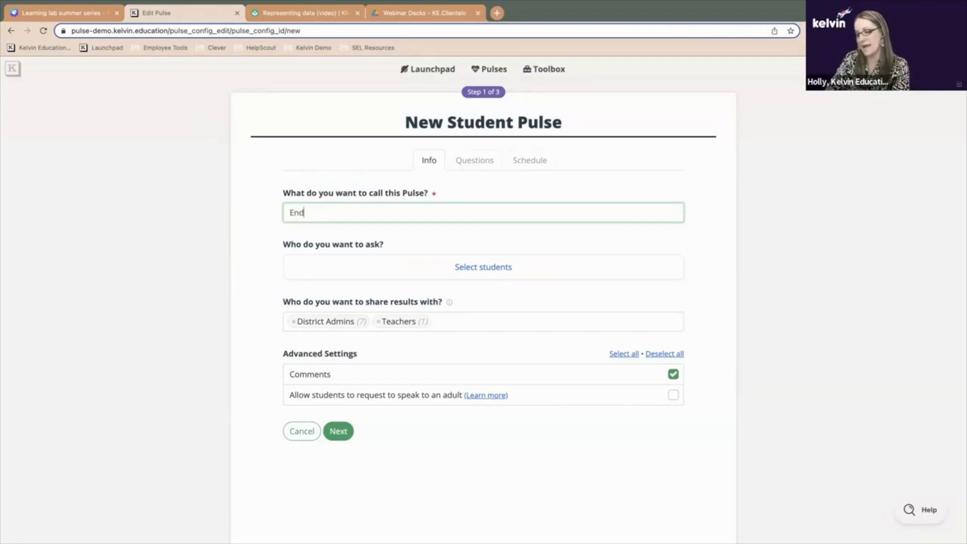
{"action": "type", "text": " of year feedback"}
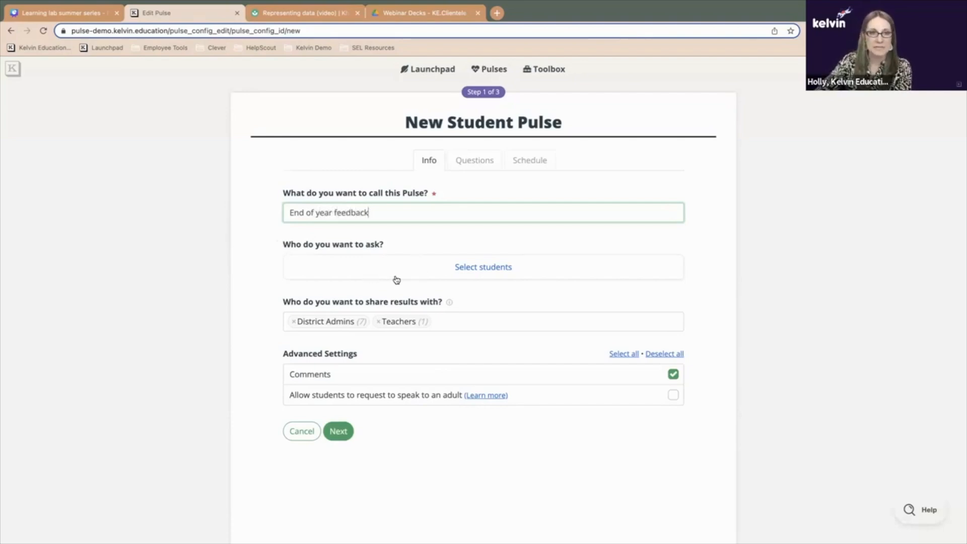
Look through the class and group filters for the Pulse's respondents, and save Yoshi Middle as the only selection
{"action": "left_click", "coordinate": [476, 269]}
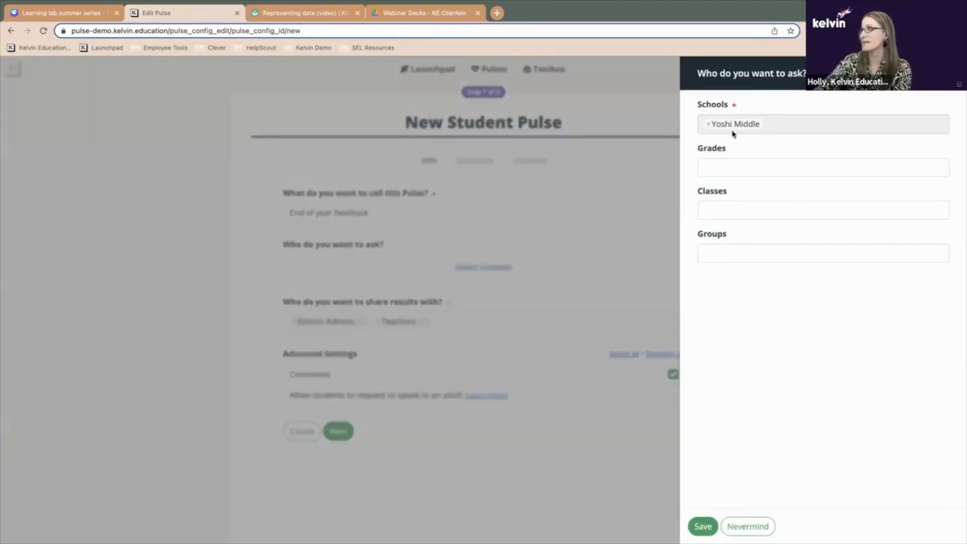
{"action": "double_click", "coordinate": [731, 105]}
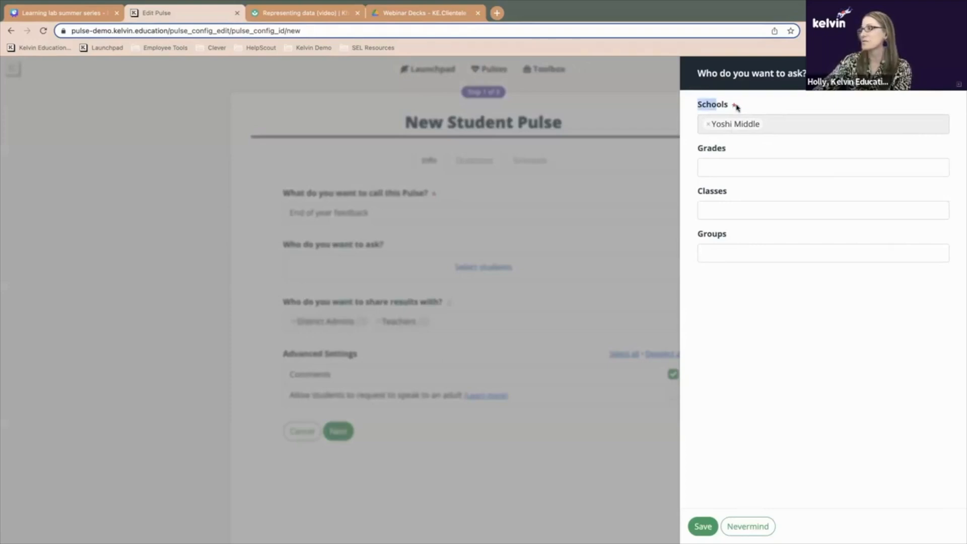
{"action": "left_click", "coordinate": [789, 128]}
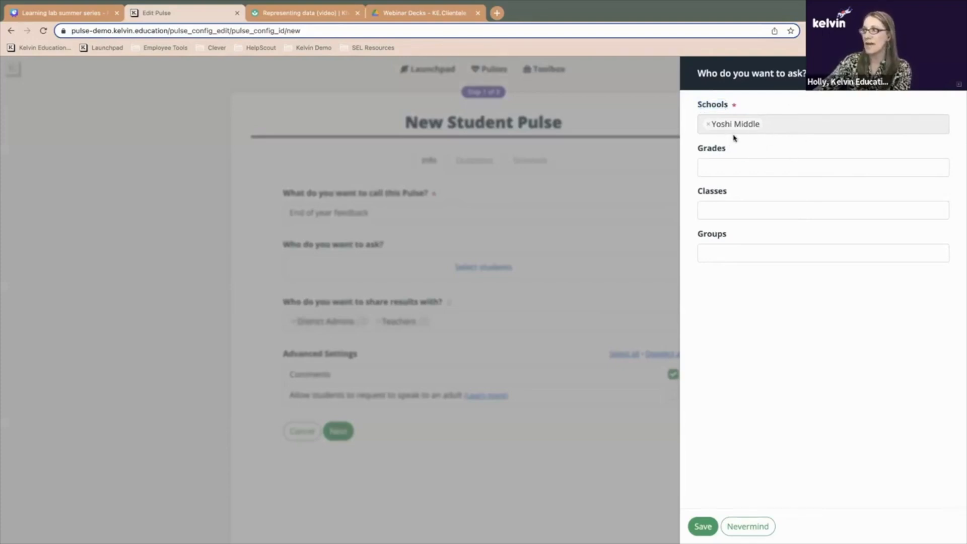
{"action": "left_click", "coordinate": [720, 172]}
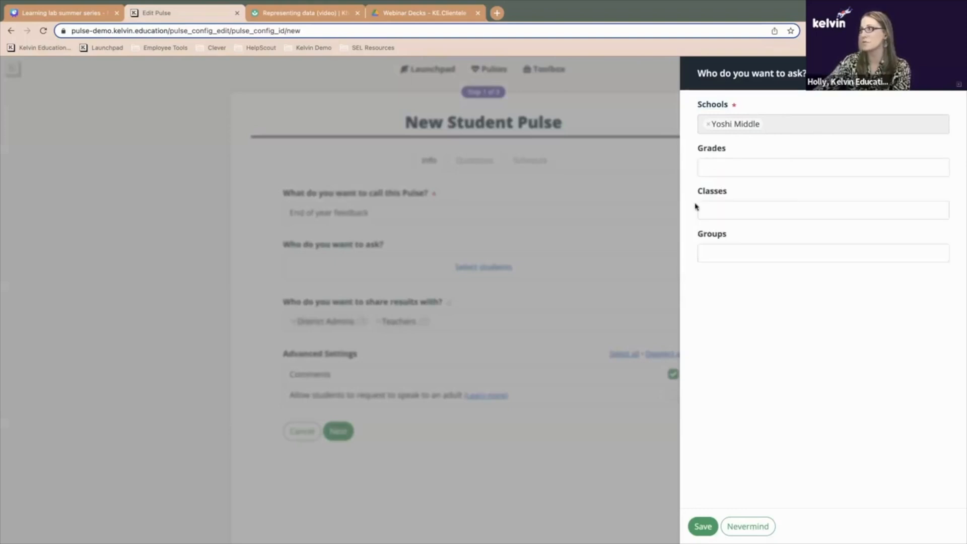
{"action": "left_click", "coordinate": [728, 218]}
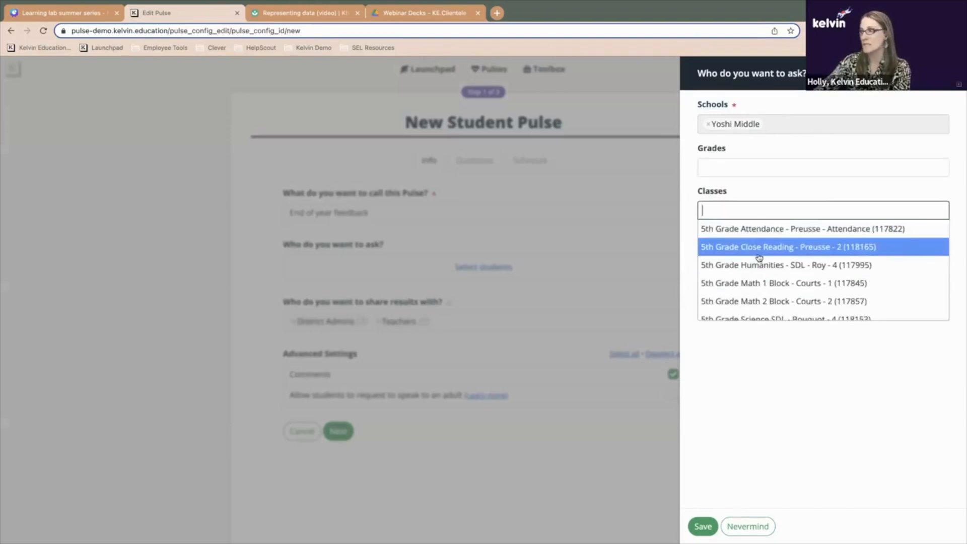
{"action": "scroll", "coordinate": [761, 258], "scroll_direction": "down", "scroll_amount": 1}
{"action": "scroll", "coordinate": [760, 258], "scroll_direction": "up", "scroll_amount": 3}
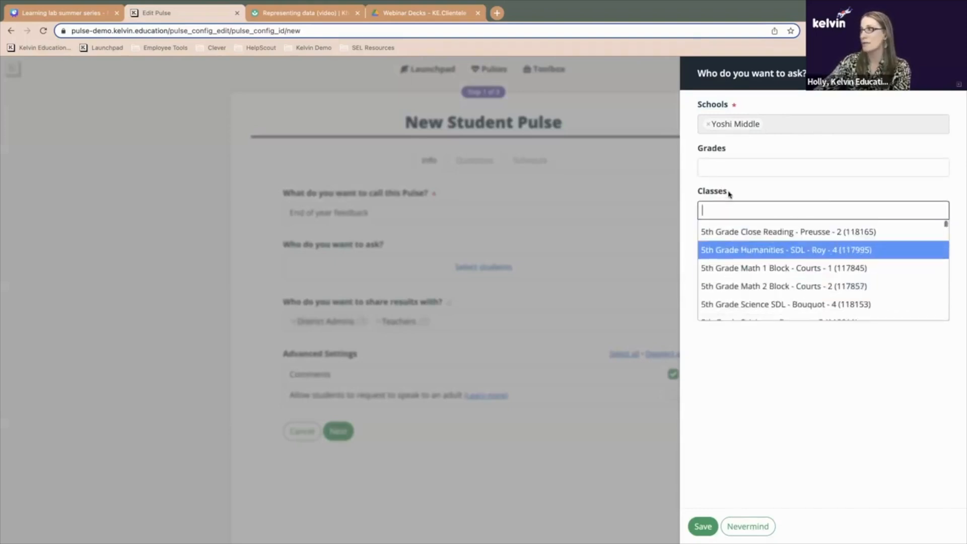
{"action": "left_click", "coordinate": [793, 210]}
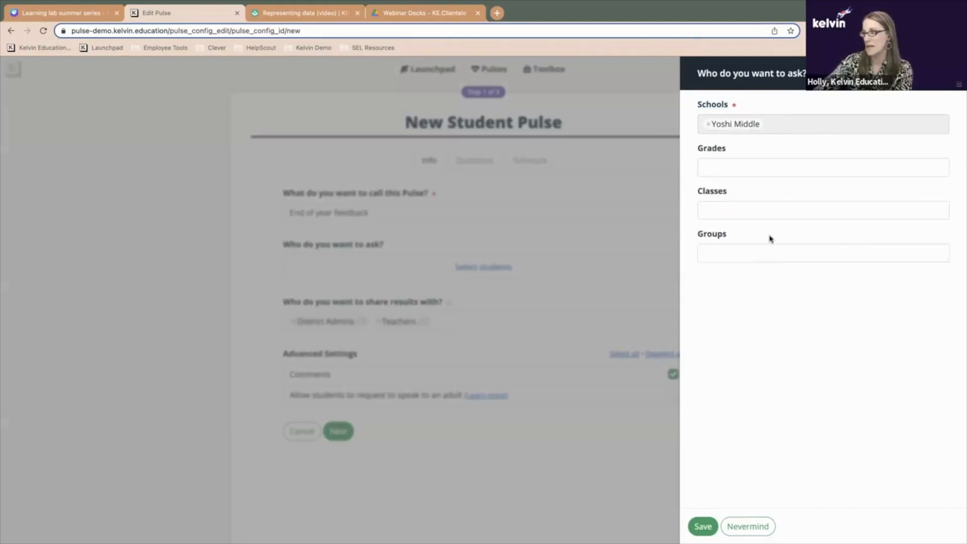
{"action": "left_click", "coordinate": [737, 260]}
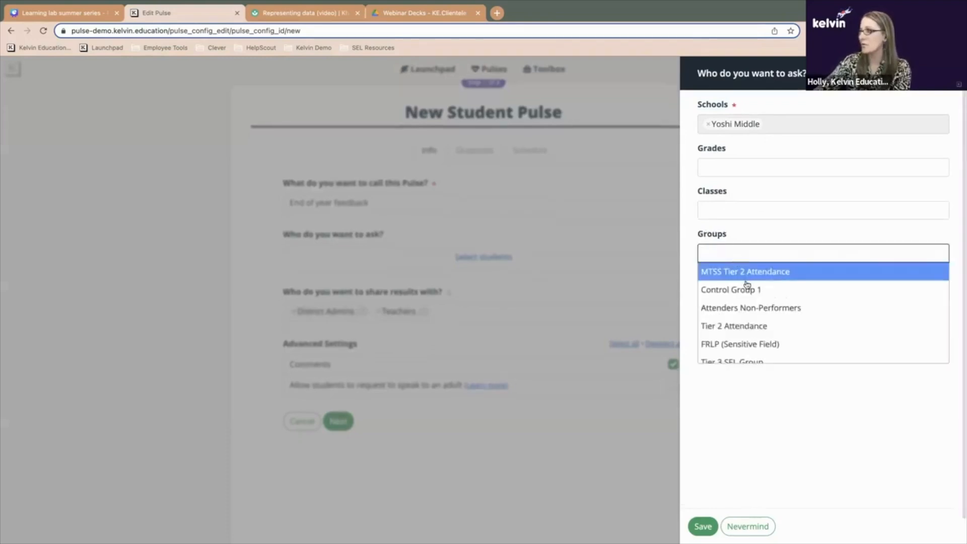
{"action": "scroll", "coordinate": [746, 275], "scroll_direction": "down", "scroll_amount": 3}
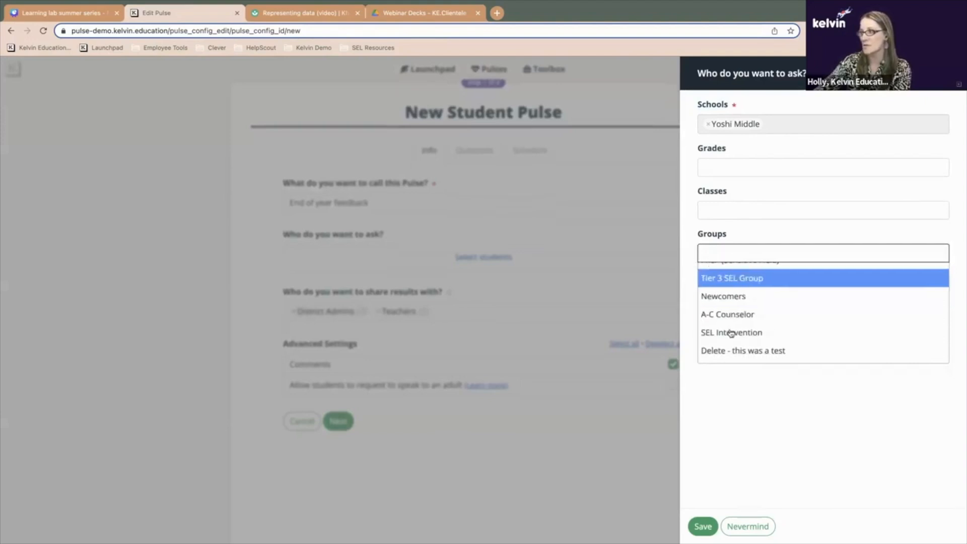
{"action": "left_click", "coordinate": [746, 388]}
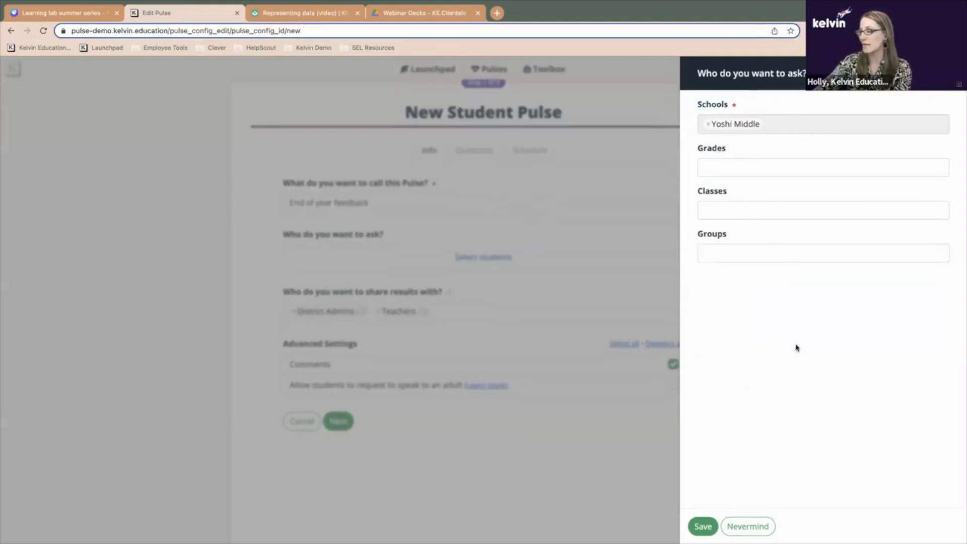
{"action": "left_click", "coordinate": [700, 525]}
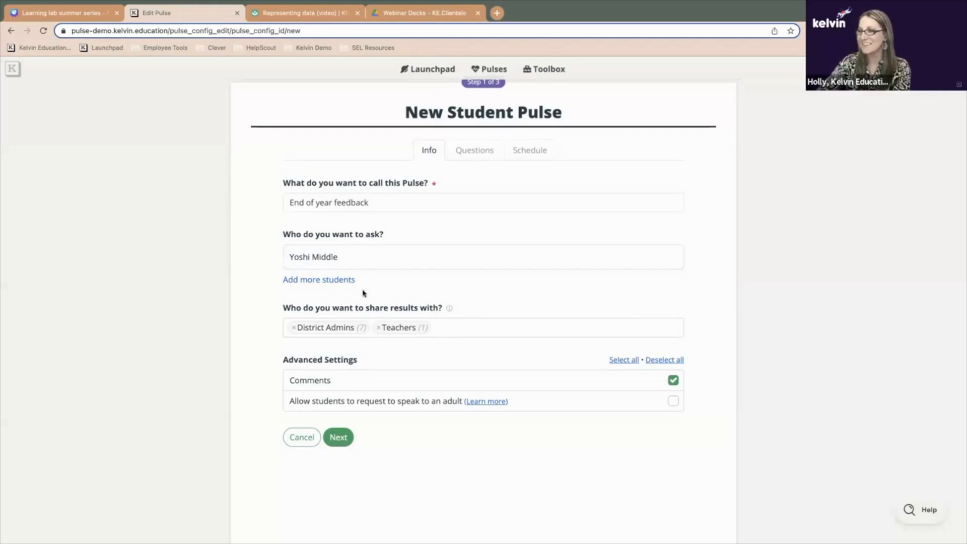
Remove District Admins from the results recipients and add School Staff and School Counselors
{"action": "left_click", "coordinate": [294, 329]}
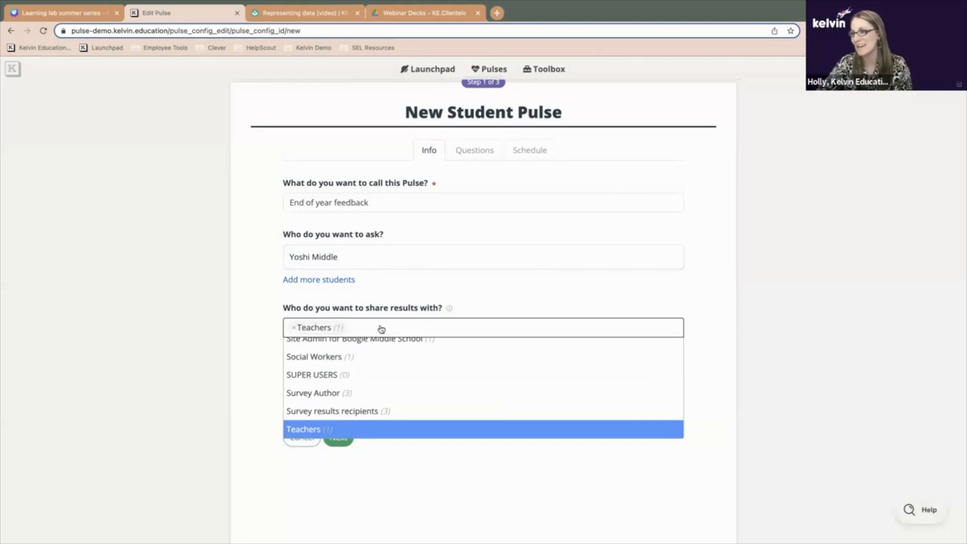
{"action": "scroll", "coordinate": [365, 386], "scroll_direction": "up", "scroll_amount": 5}
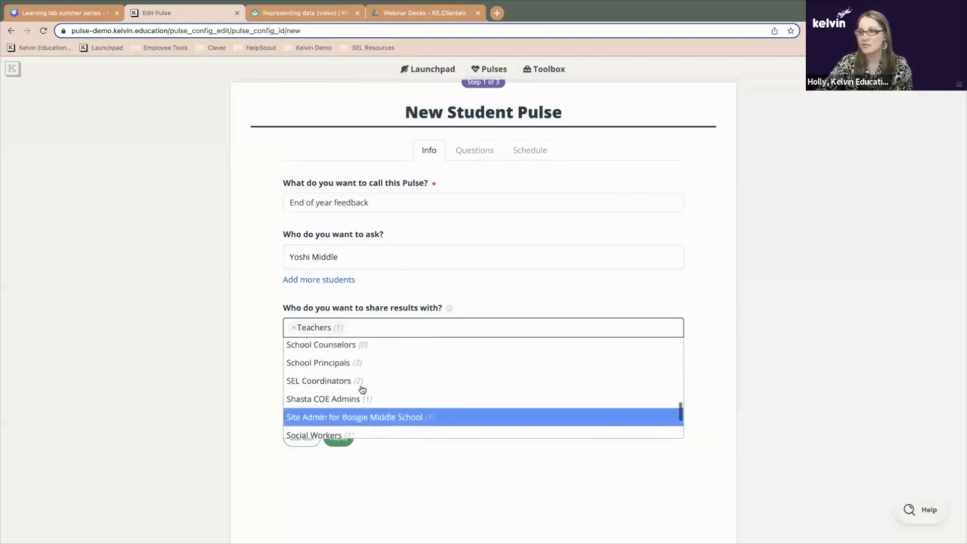
{"action": "scroll", "coordinate": [362, 390], "scroll_direction": "up", "scroll_amount": 8}
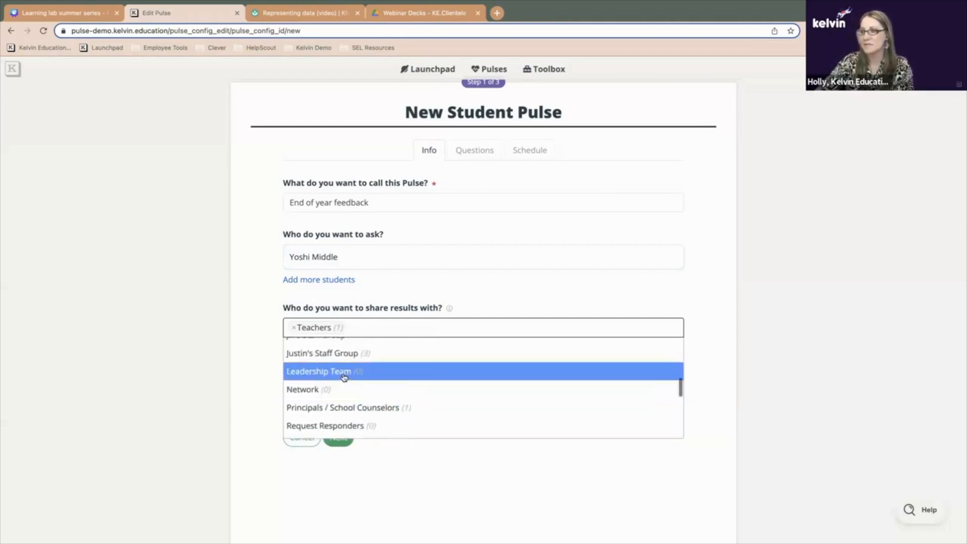
{"action": "left_click", "coordinate": [370, 327]}
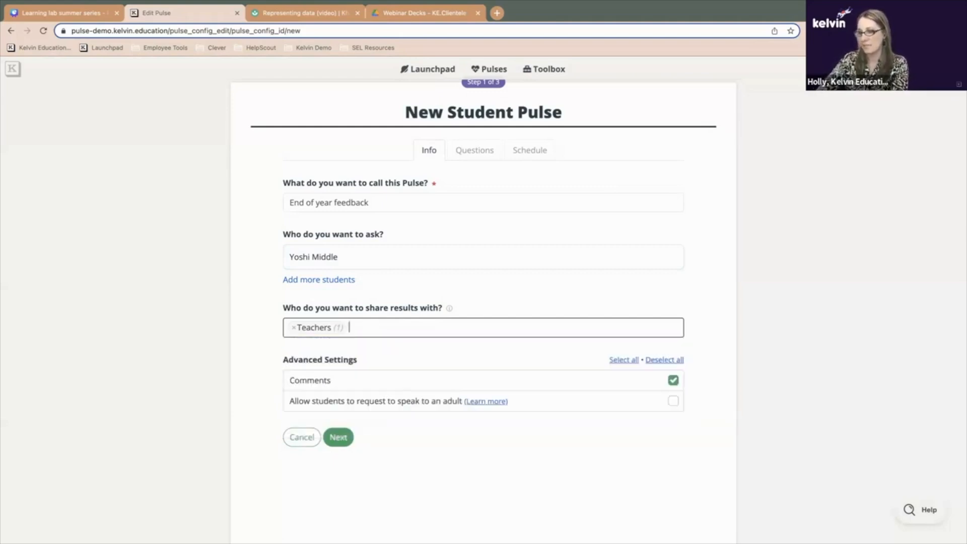
{"action": "type", "text": "scho"}
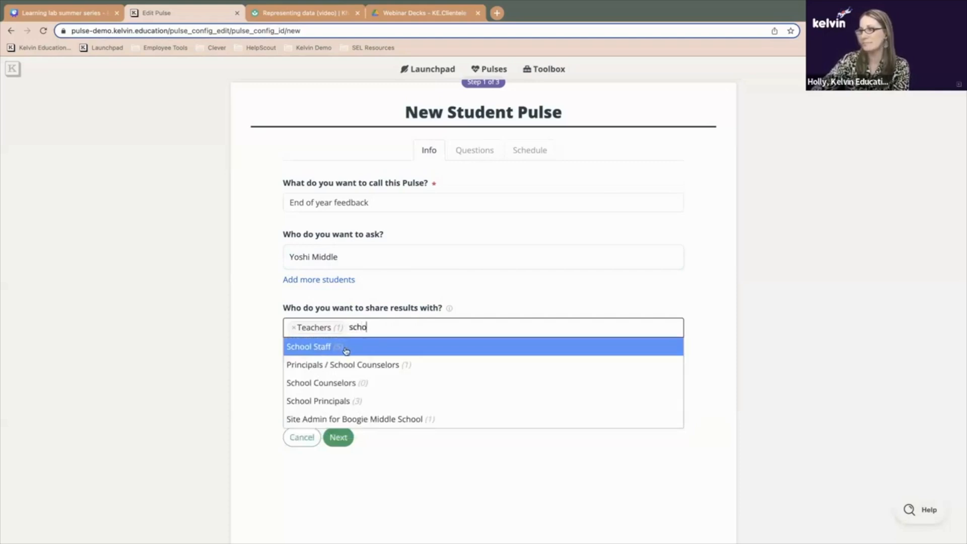
{"action": "key", "text": "Return"}
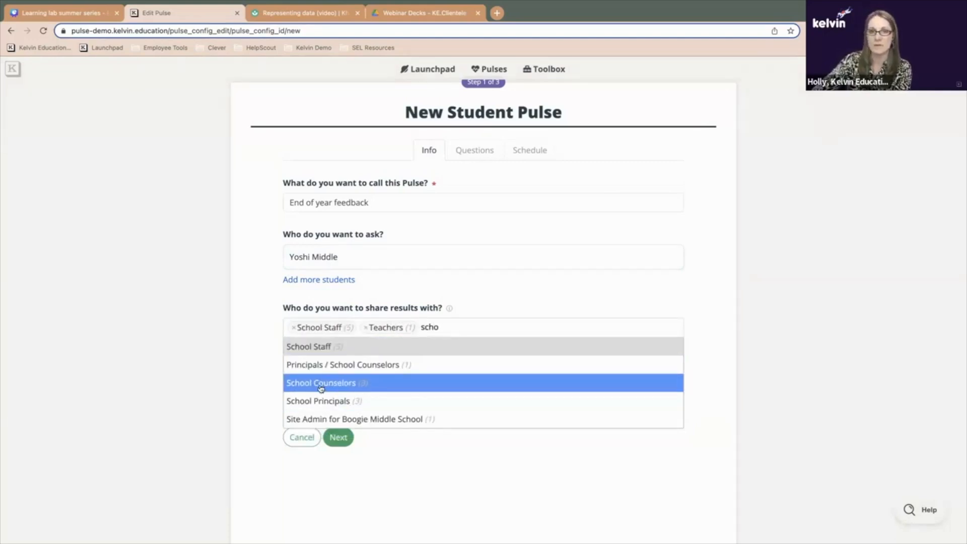
{"action": "left_click", "coordinate": [320, 383]}
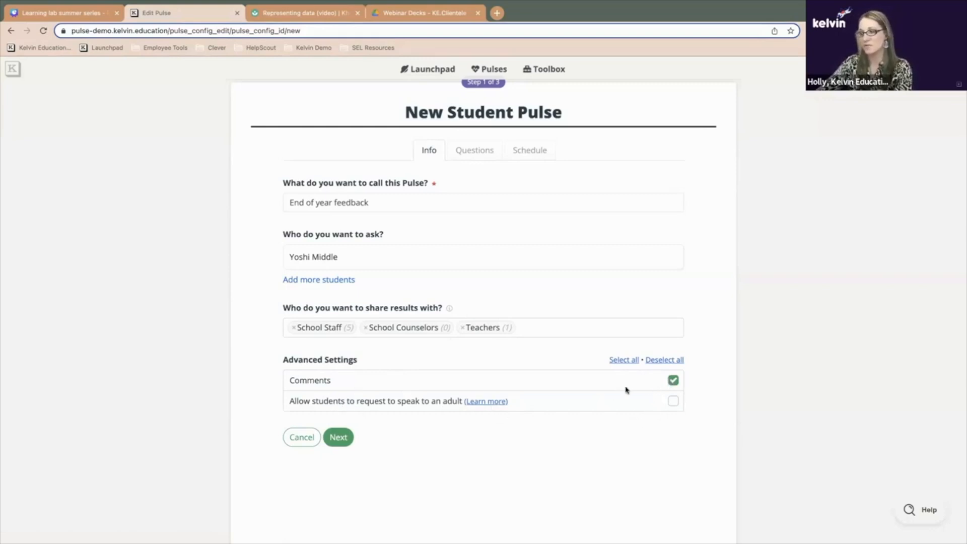
Disable comments, allow students to request to speak to an adult, and continue to the questions stage
{"action": "left_click", "coordinate": [674, 381]}
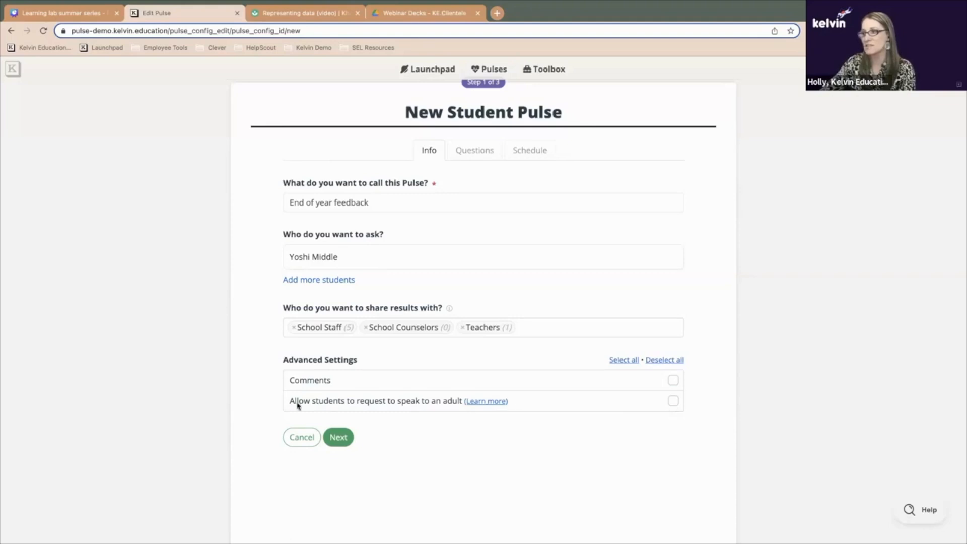
{"action": "left_click_drag", "start_coordinate": [396, 400], "coordinate": [398, 401]}
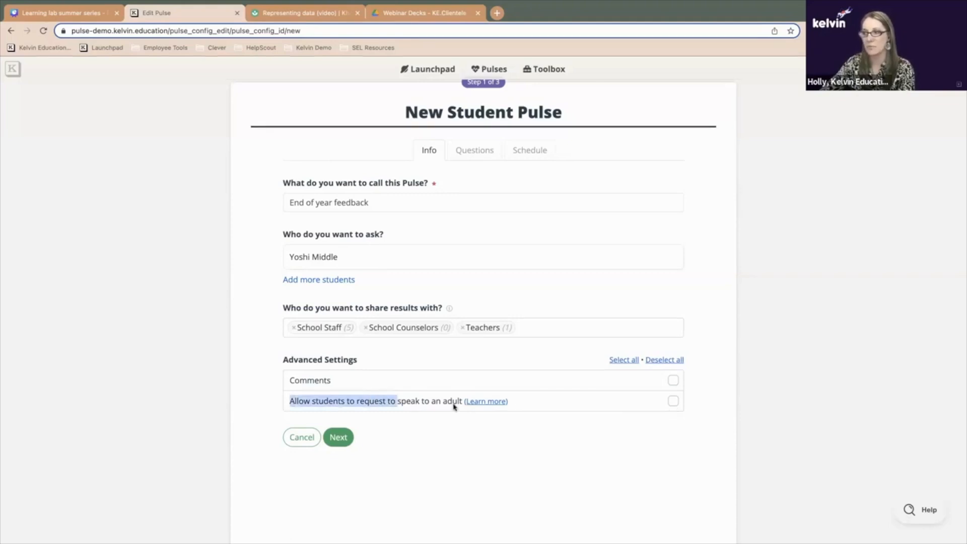
{"action": "left_click", "coordinate": [578, 408]}
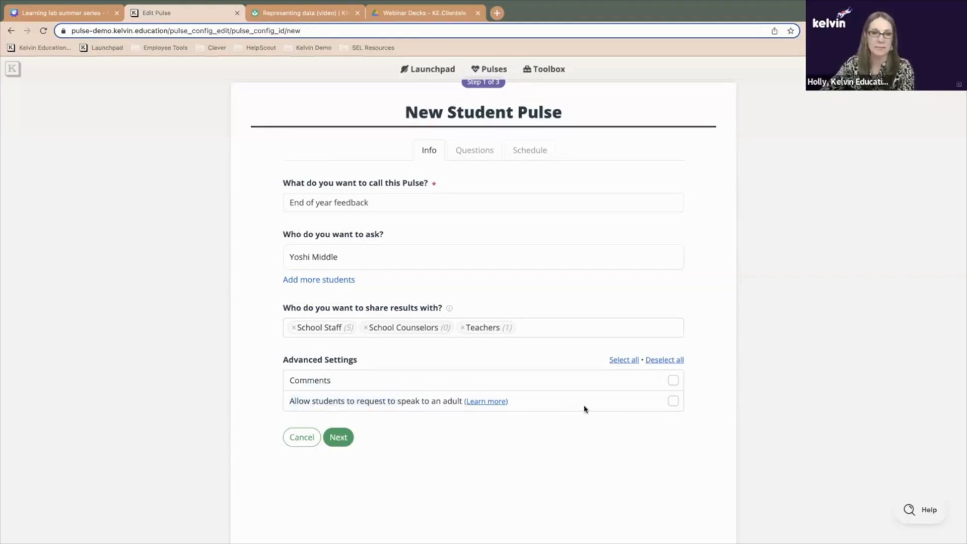
{"action": "left_click", "coordinate": [670, 408]}
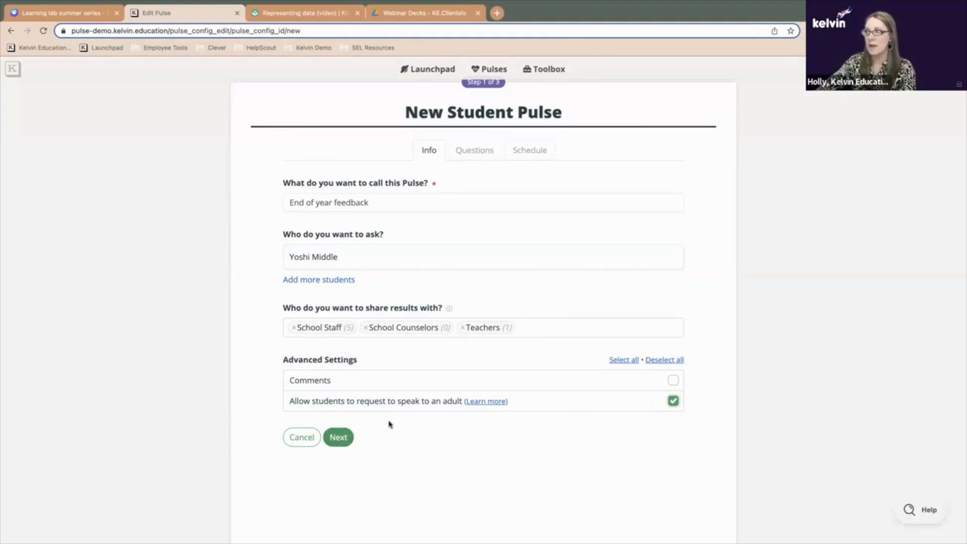
{"action": "scroll", "coordinate": [390, 424], "scroll_direction": "up", "scroll_amount": 1}
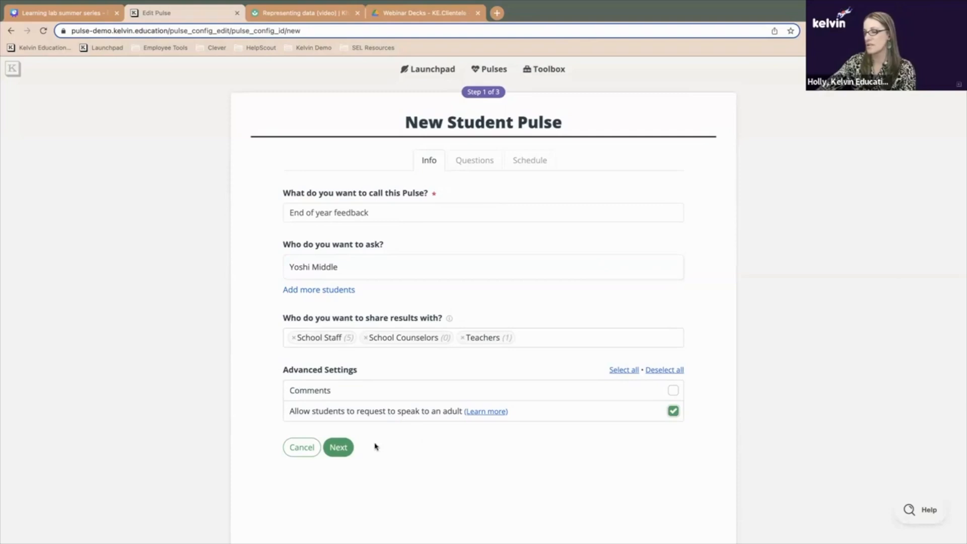
{"action": "left_click", "coordinate": [342, 451]}
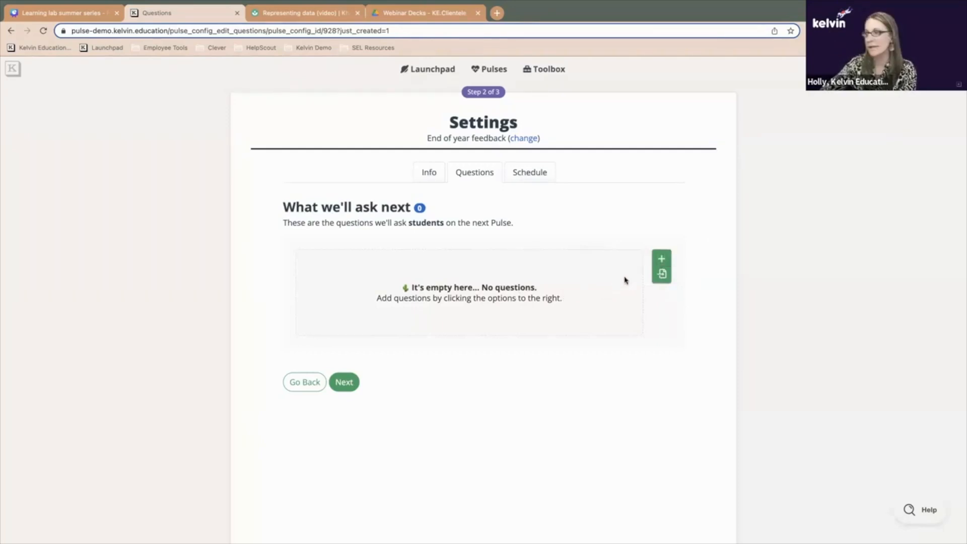
Add a custom question to the Pulse reading "What is one highlight of your school year?"
{"action": "left_click", "coordinate": [663, 260]}
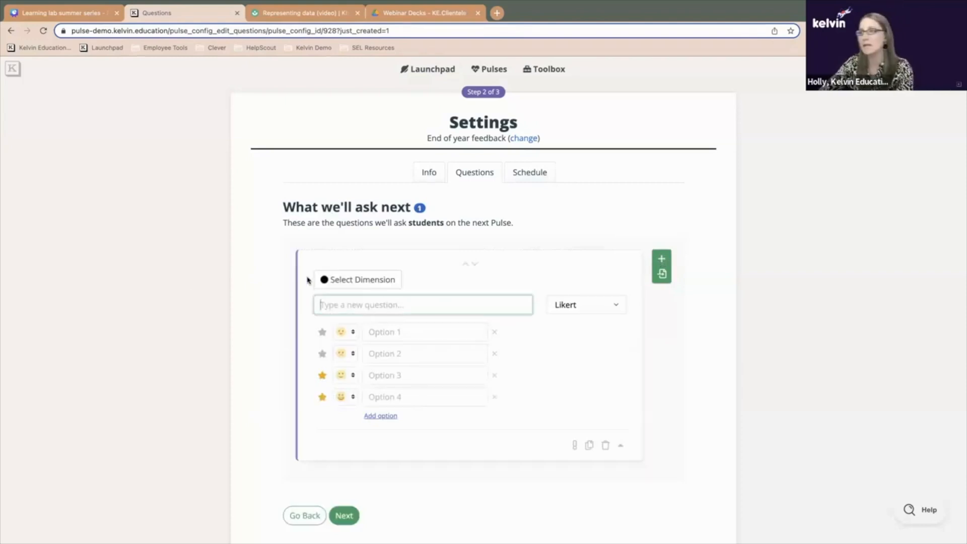
{"action": "type", "text": "Wha"}
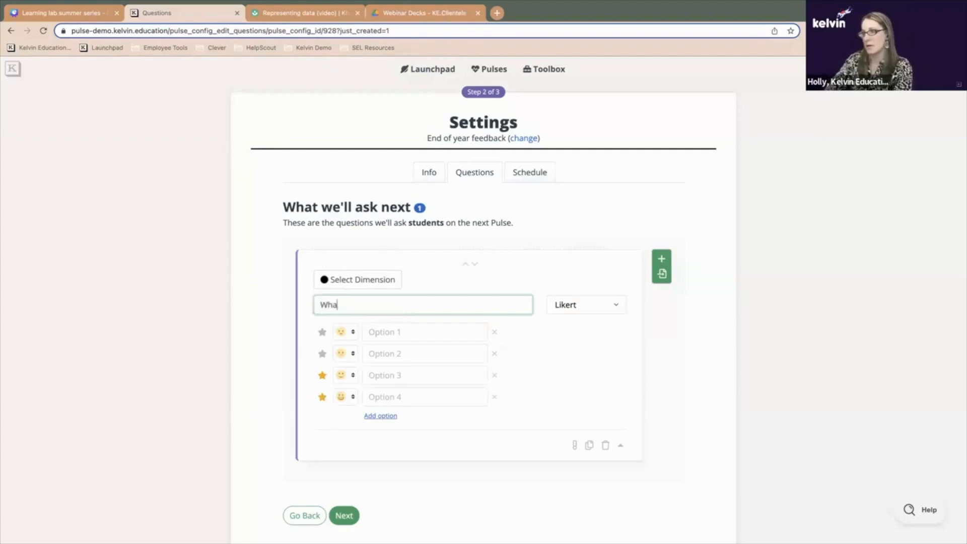
{"action": "type", "text": "t is one hight"}
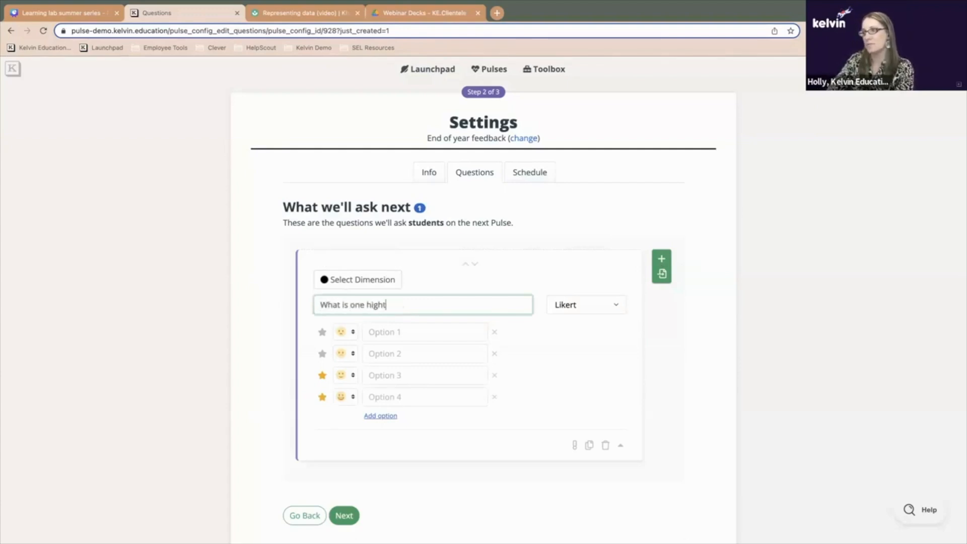
{"action": "key", "text": "BackSpace"}
{"action": "type", "text": "ight o"}
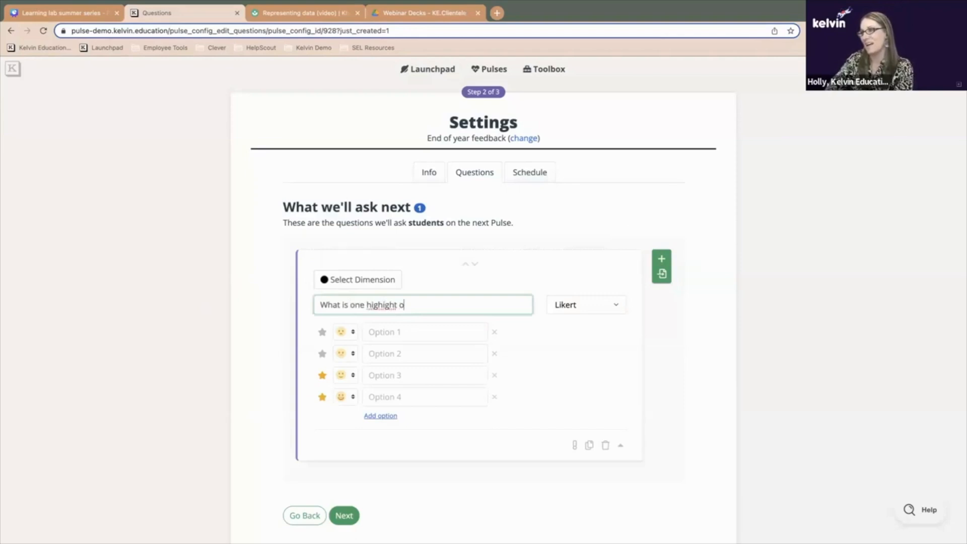
{"action": "type", "text": "f your schoool year"}
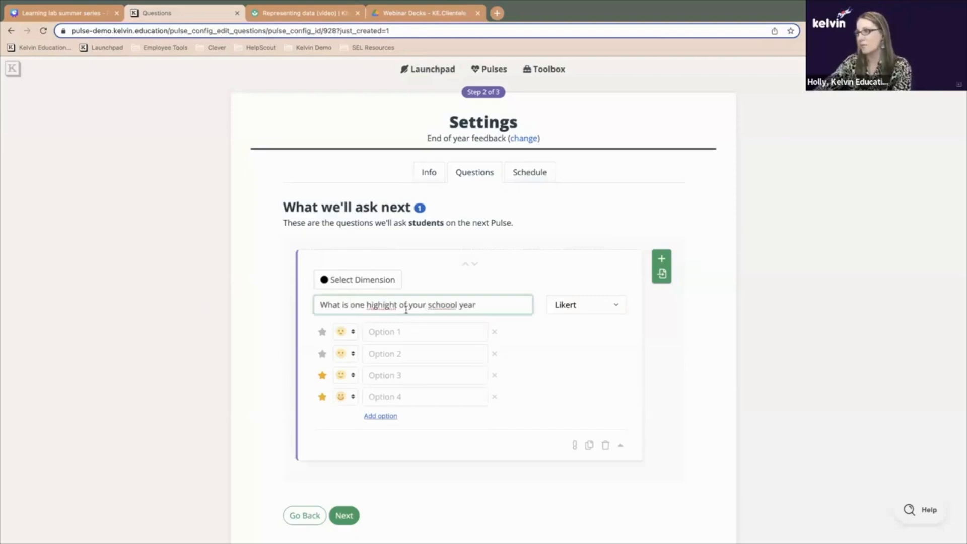
{"action": "left_click", "coordinate": [444, 305]}
{"action": "key", "text": "BackSpace"}
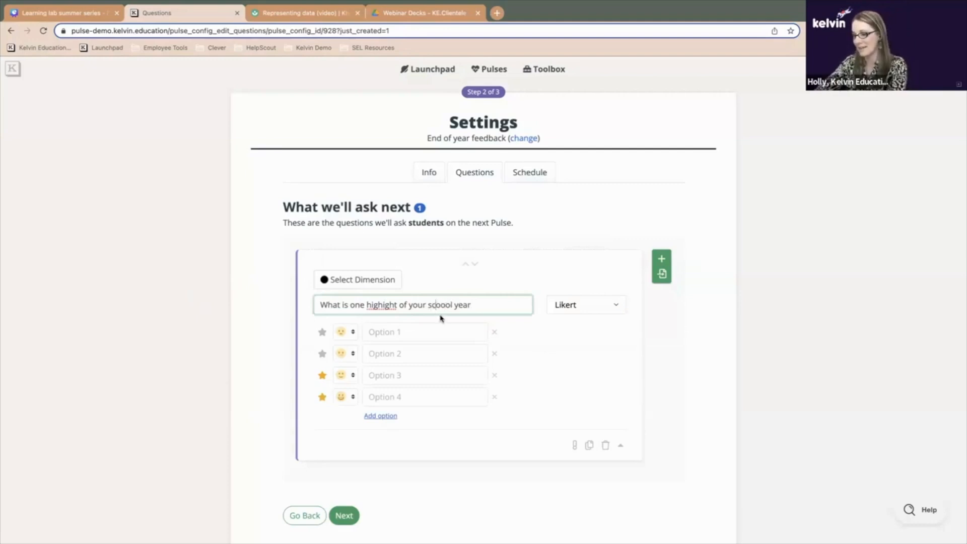
{"action": "type", "text": "o"}
{"action": "key", "text": "BackSpace"}
{"action": "left_click", "coordinate": [382, 305]}
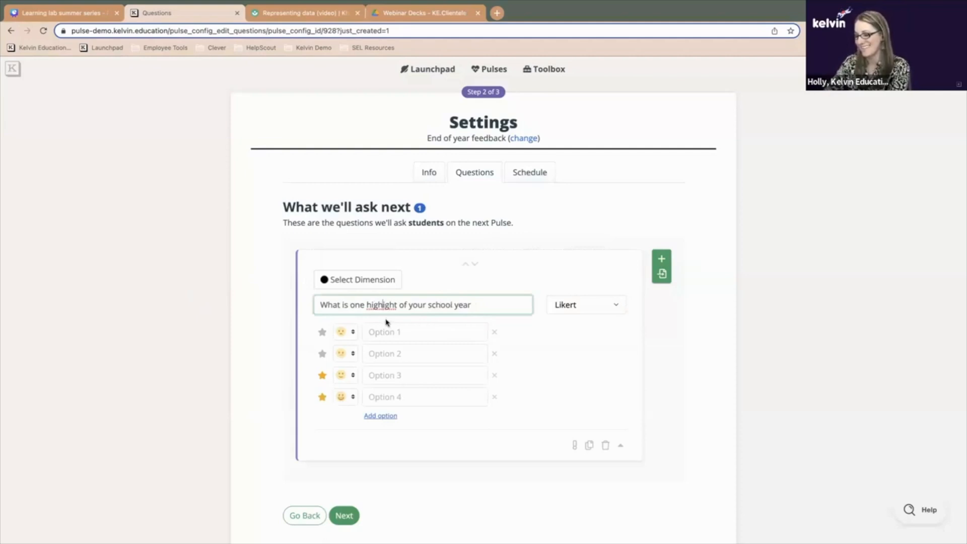
{"action": "type", "text": "l"}
{"action": "type", "text": "?"}
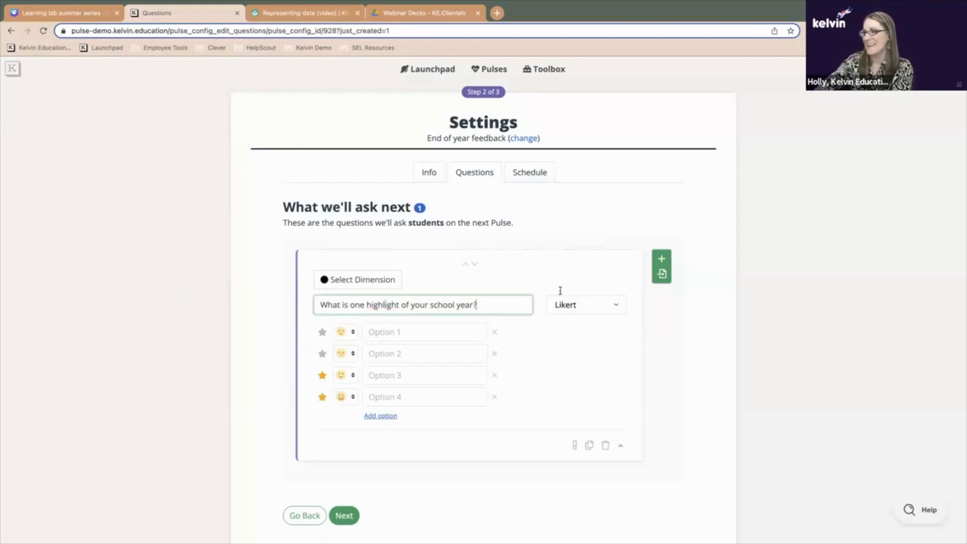
Make the school year highlight question Open-ended and assign it a new dimension named "Open ended"
{"action": "left_click", "coordinate": [612, 305]}
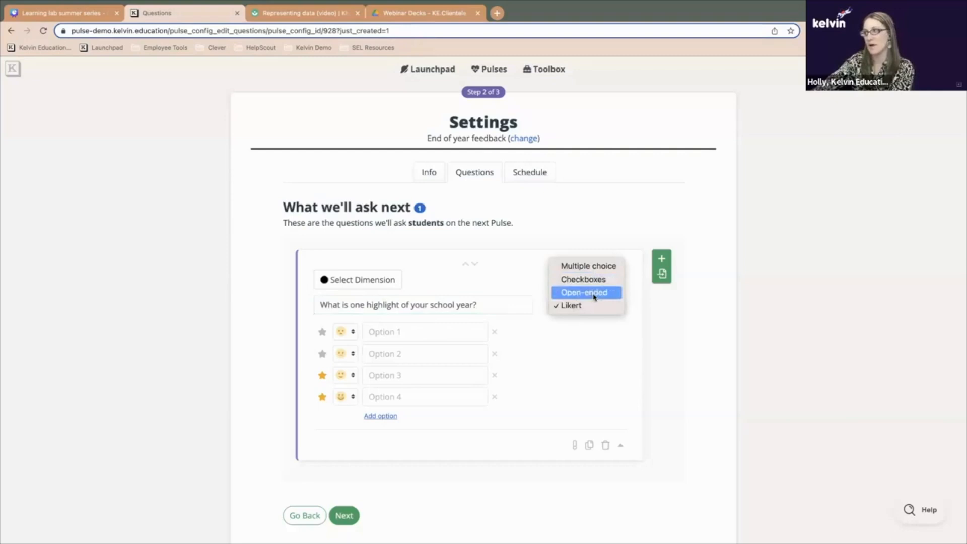
{"action": "left_click", "coordinate": [591, 295]}
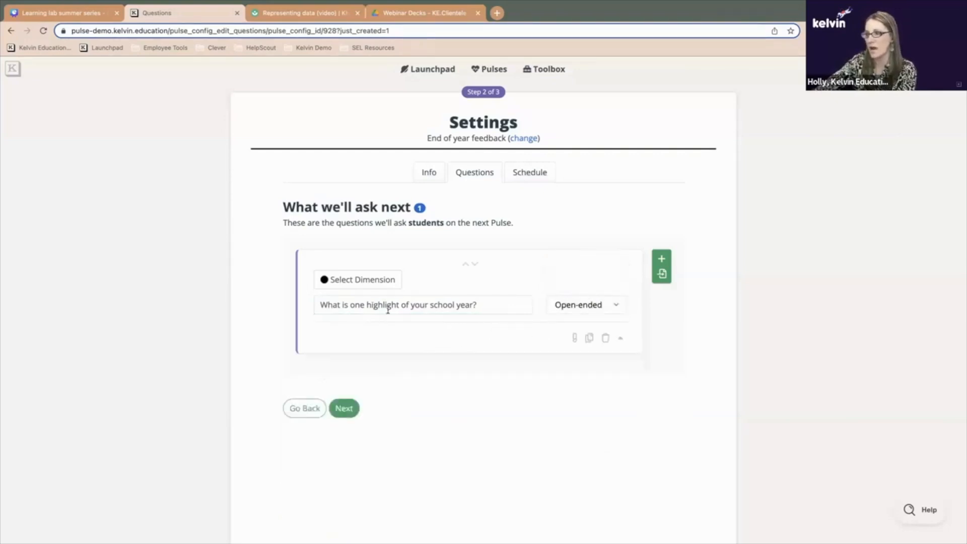
{"action": "left_click", "coordinate": [341, 287]}
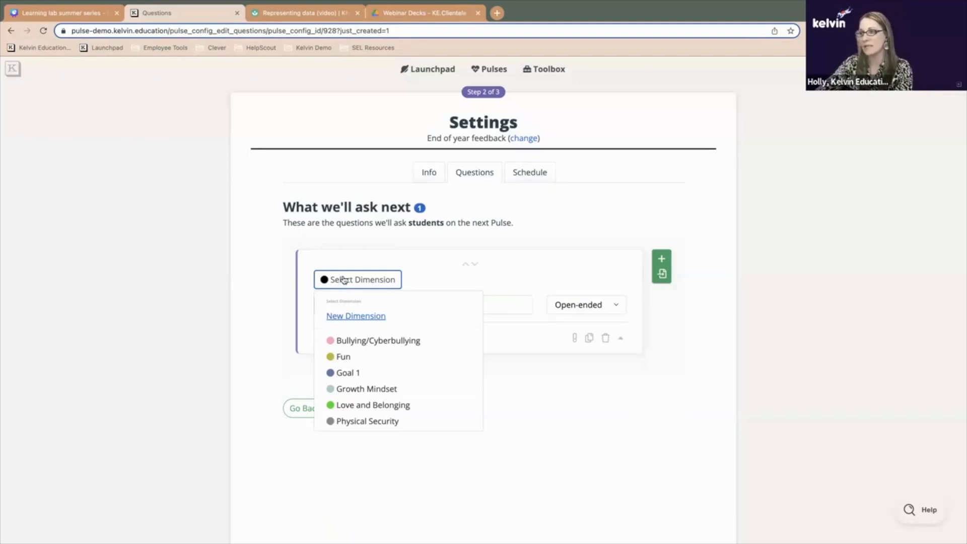
{"action": "left_click", "coordinate": [353, 317]}
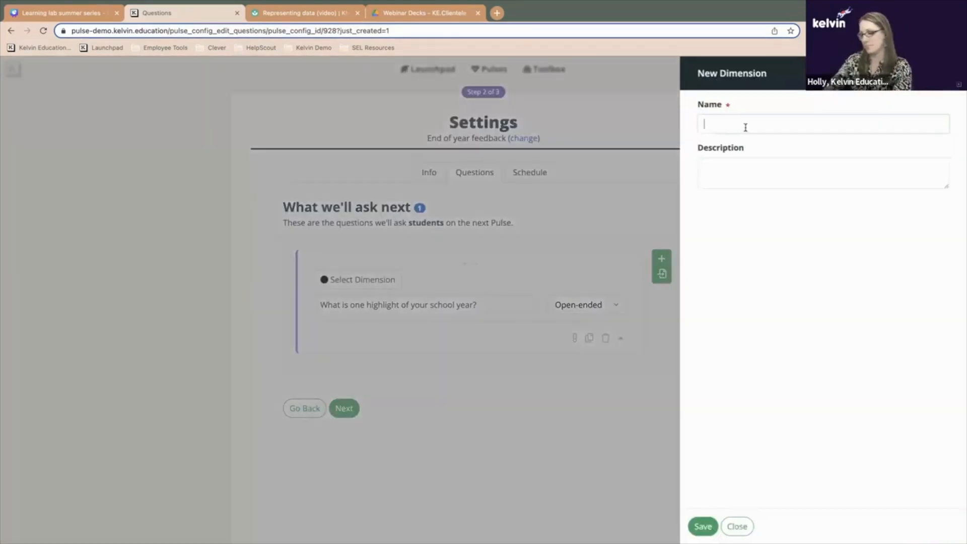
{"action": "left_click", "coordinate": [745, 127]}
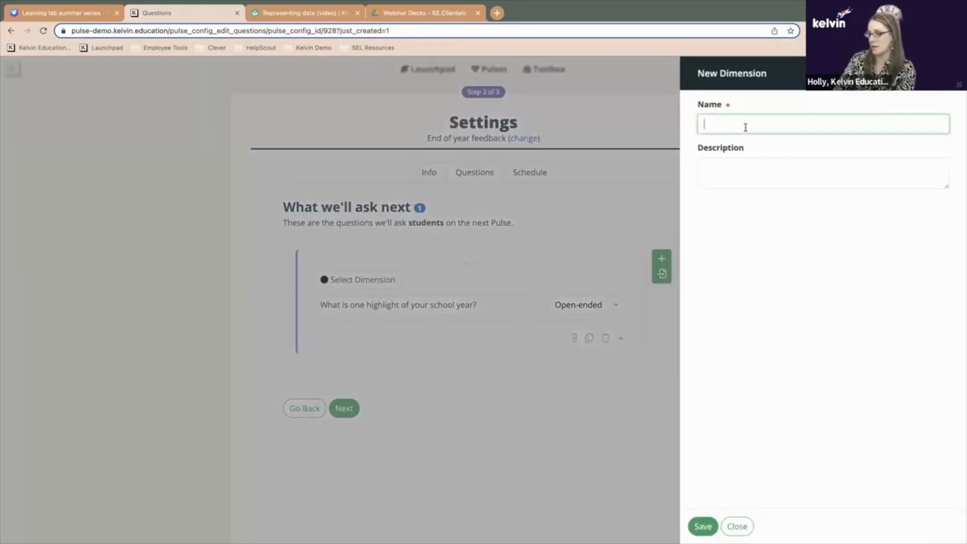
{"action": "type", "text": "Open ended"}
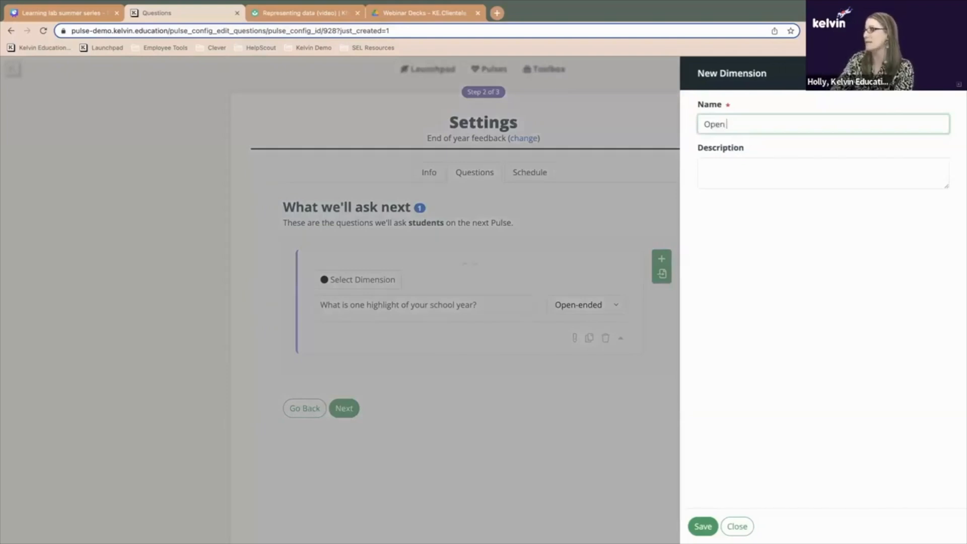
{"action": "left_click", "coordinate": [715, 172]}
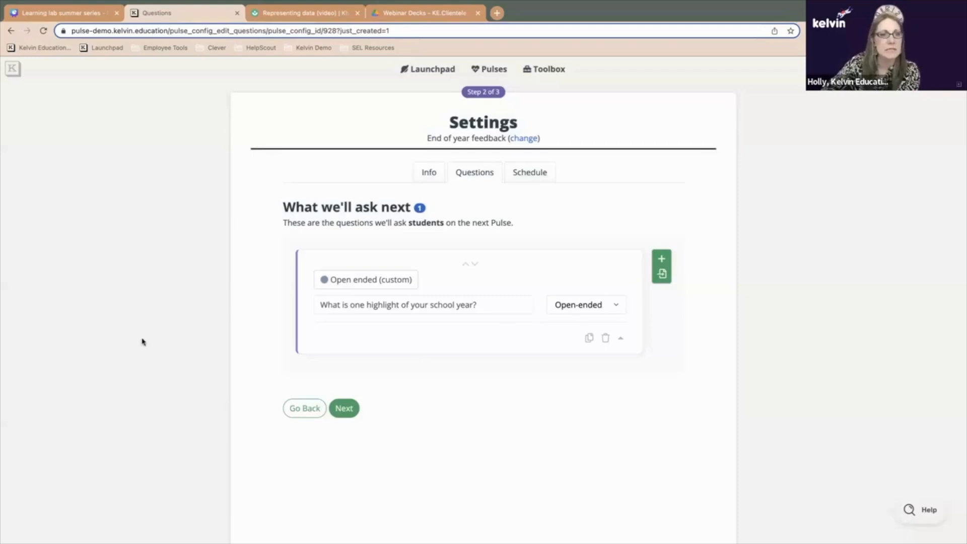
Open the question bank and filter it by the dimension U.S. Department of Education: School Participation
{"action": "left_click", "coordinate": [662, 275]}
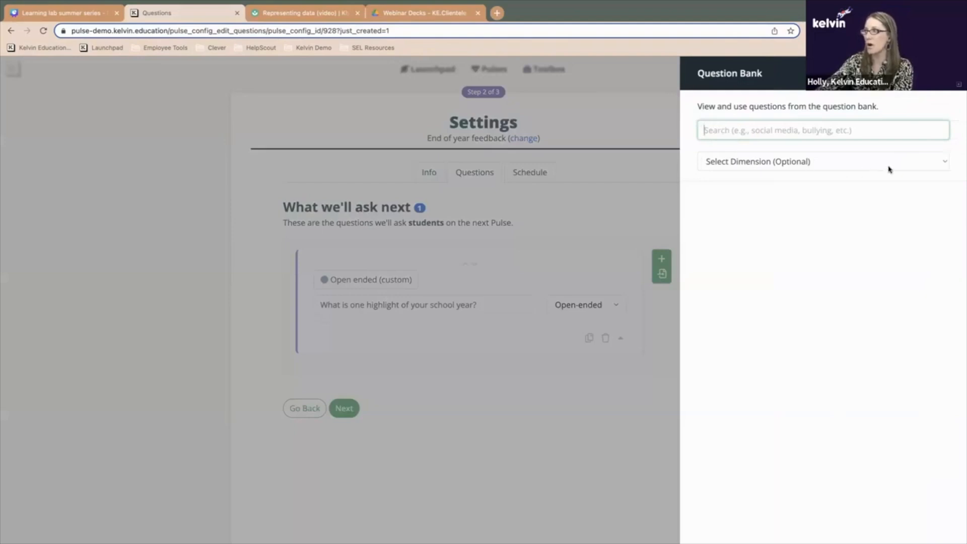
{"action": "left_click", "coordinate": [930, 164]}
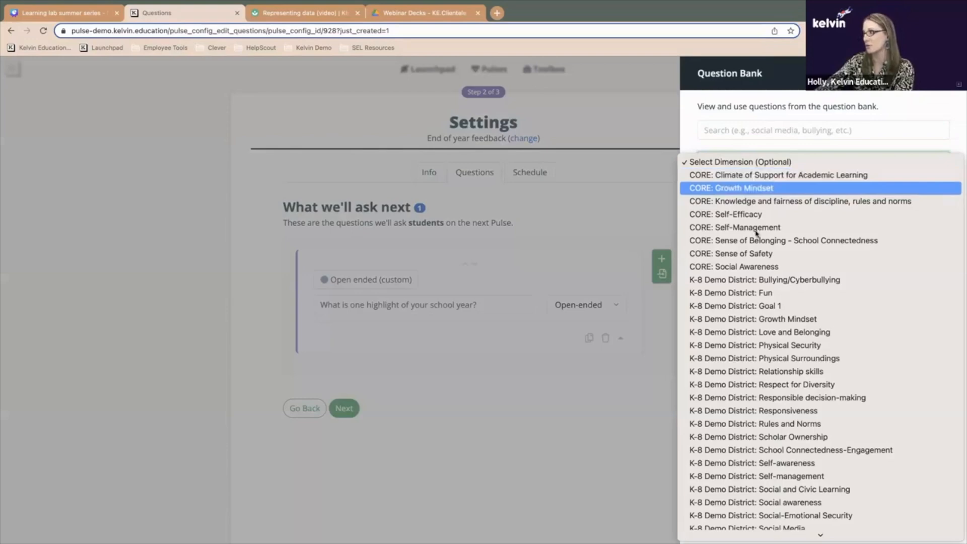
{"action": "scroll", "coordinate": [754, 237], "scroll_direction": "down", "scroll_amount": 3}
{"action": "scroll", "coordinate": [753, 244], "scroll_direction": "down", "scroll_amount": 10}
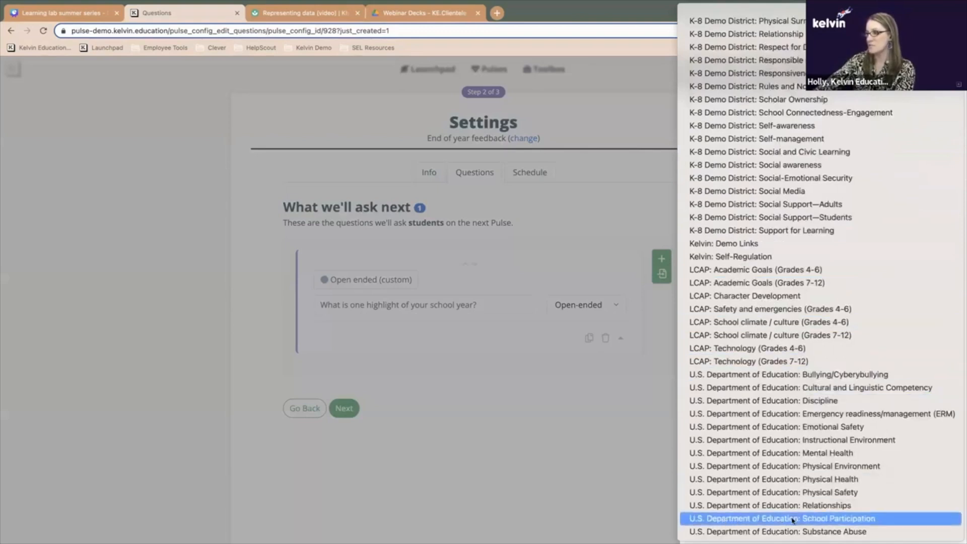
{"action": "left_click", "coordinate": [812, 519]}
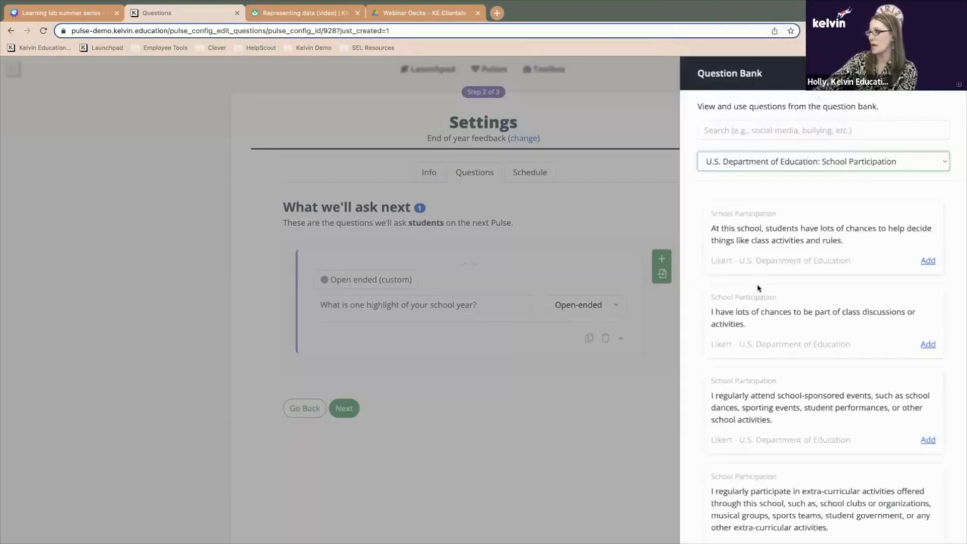
Add the bank question about regularly attending school-sponsored events to the Pulse and close the question bank
{"action": "scroll", "coordinate": [761, 310], "scroll_direction": "down", "scroll_amount": 2}
{"action": "scroll", "coordinate": [760, 312], "scroll_direction": "down", "scroll_amount": 4}
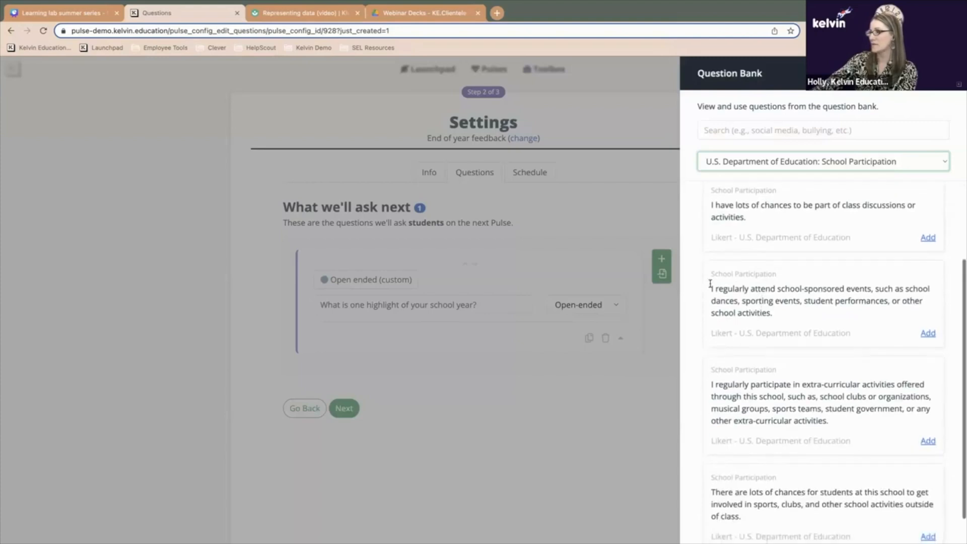
{"action": "left_click_drag", "start_coordinate": [713, 290], "coordinate": [808, 288]}
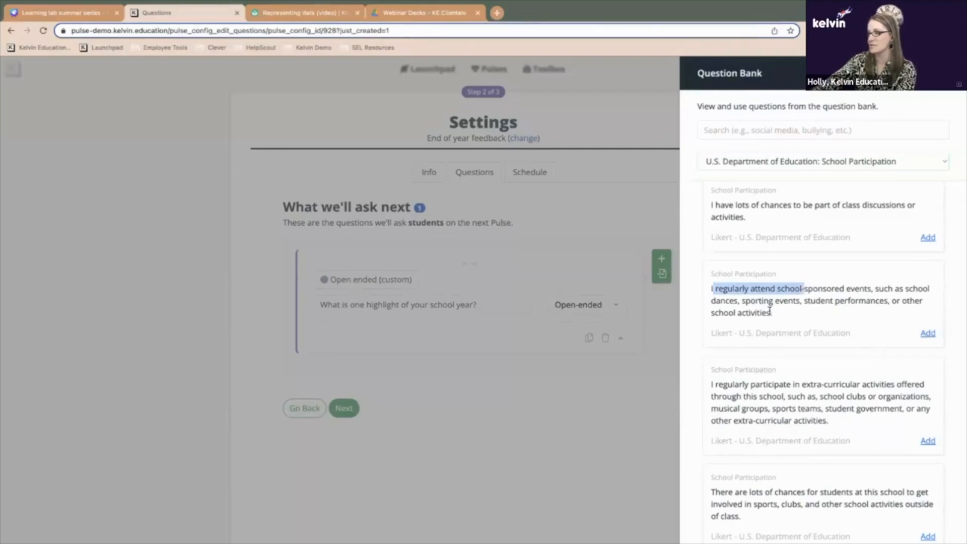
{"action": "left_click", "coordinate": [927, 335]}
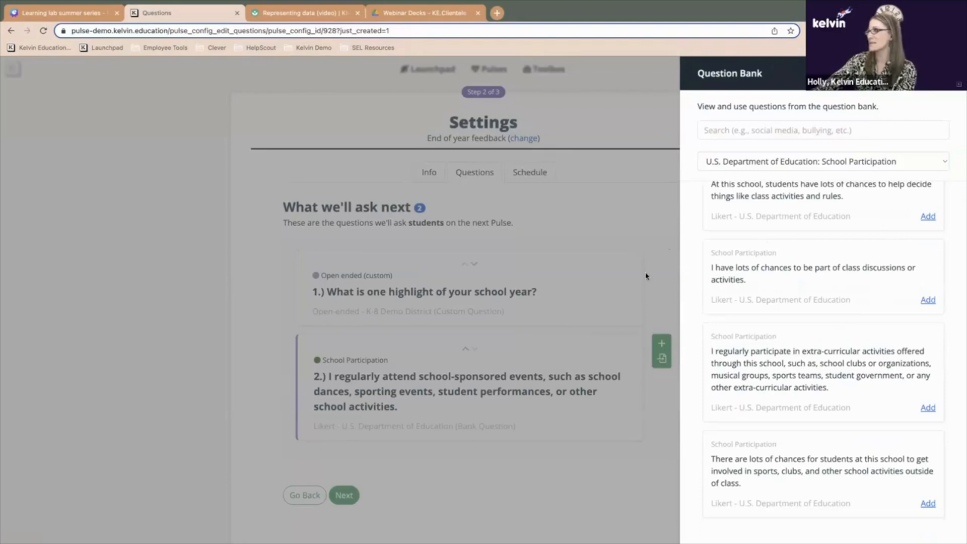
{"action": "left_click", "coordinate": [945, 74]}
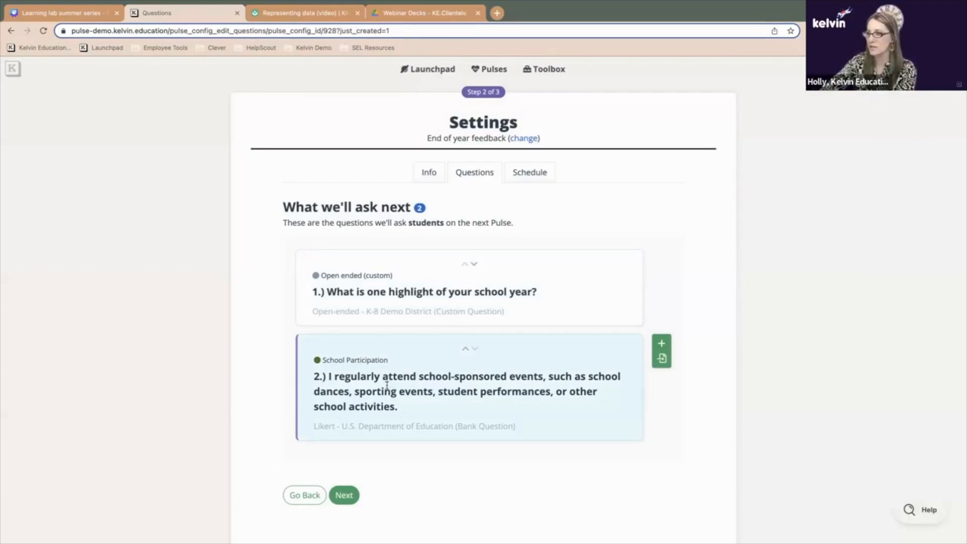
Change "attend" to "attended" in the school-sponsored events question and review the rest of its wording
{"action": "left_click", "coordinate": [330, 376]}
{"action": "scroll", "coordinate": [340, 358], "scroll_direction": "left", "scroll_amount": 5}
{"action": "scroll", "coordinate": [340, 358], "scroll_direction": "left", "scroll_amount": 3}
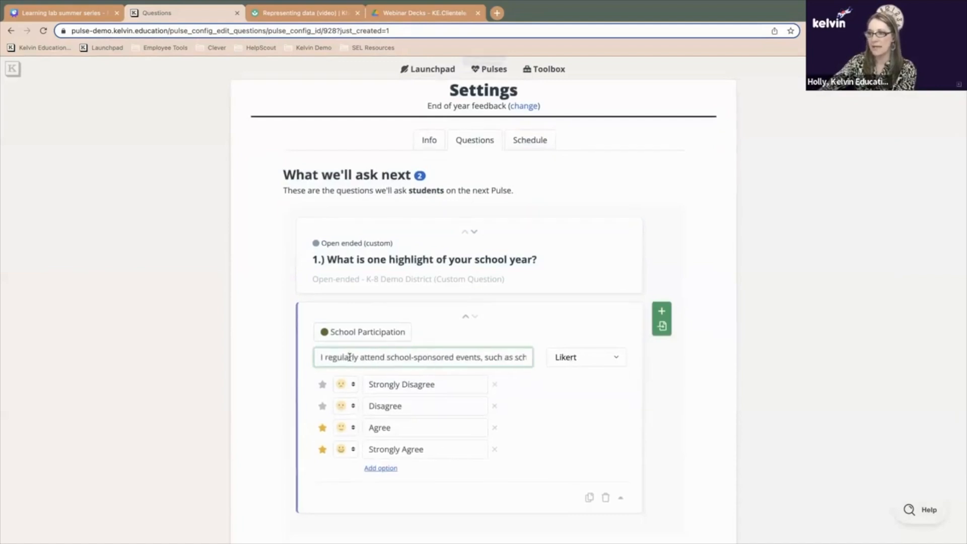
{"action": "left_click", "coordinate": [385, 357]}
{"action": "type", "text": "ed"}
{"action": "scroll", "coordinate": [406, 359], "scroll_direction": "right", "scroll_amount": 10}
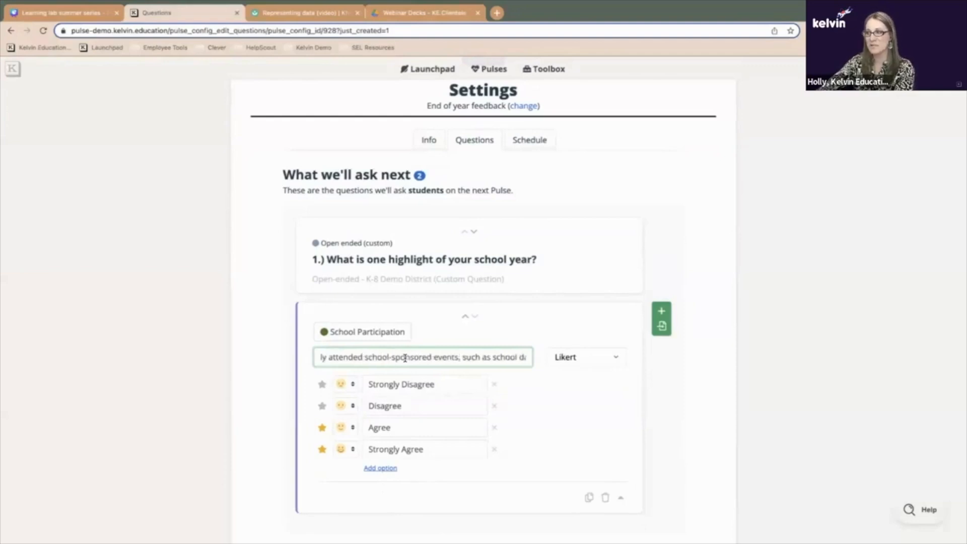
{"action": "scroll", "coordinate": [405, 358], "scroll_direction": "right", "scroll_amount": 6}
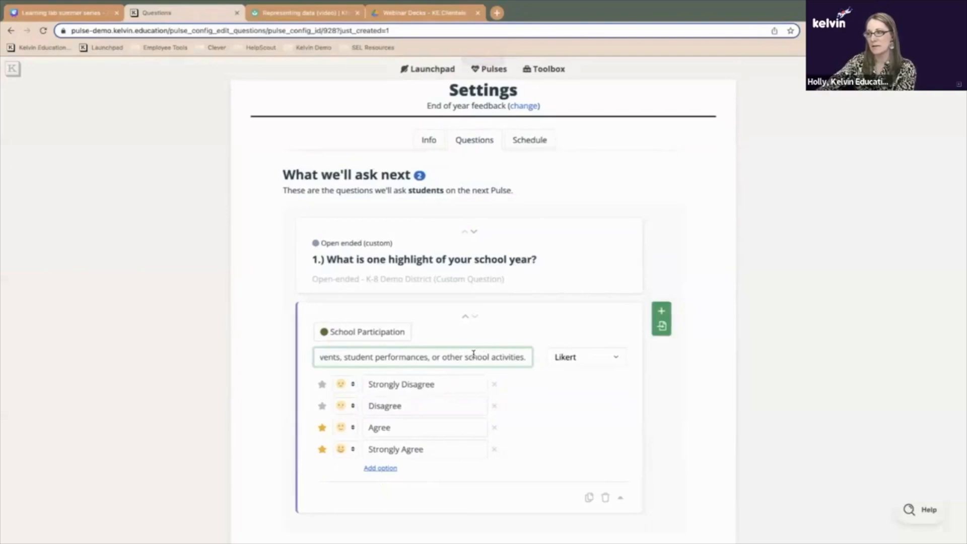
View the emoji choices for the Strongly Agree answer, and add a fifth answer option and remove it again
{"action": "scroll", "coordinate": [428, 355], "scroll_direction": "down", "scroll_amount": 1}
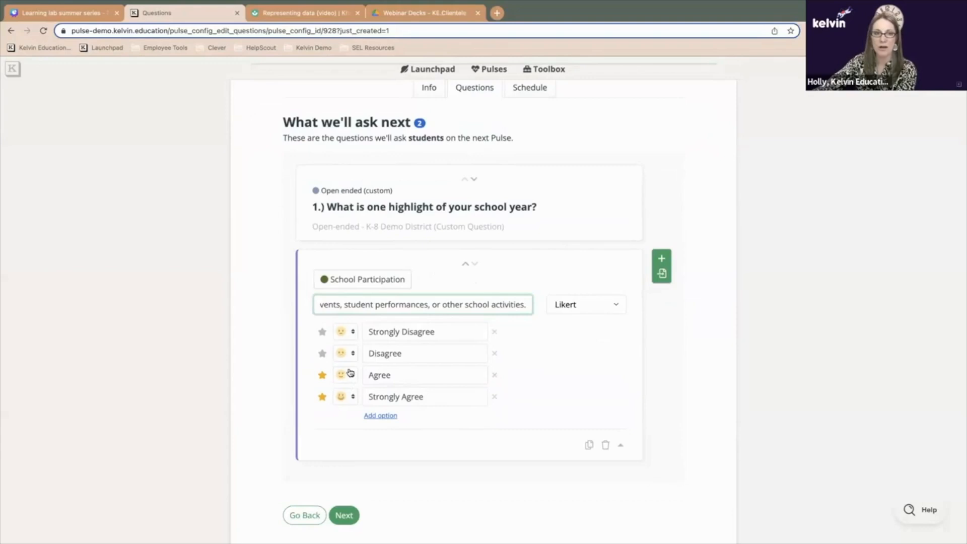
{"action": "left_click", "coordinate": [350, 397]}
{"action": "left_click", "coordinate": [348, 397]}
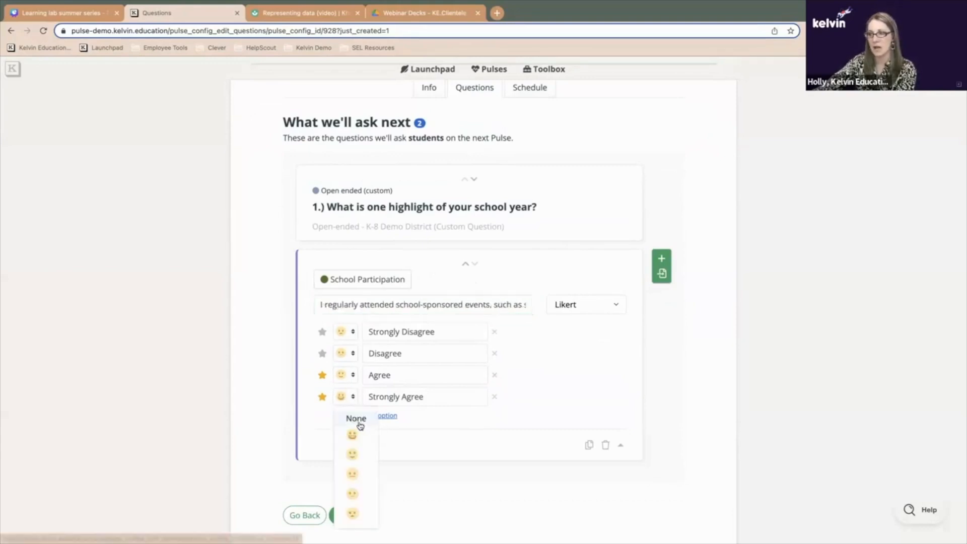
{"action": "left_click", "coordinate": [312, 428]}
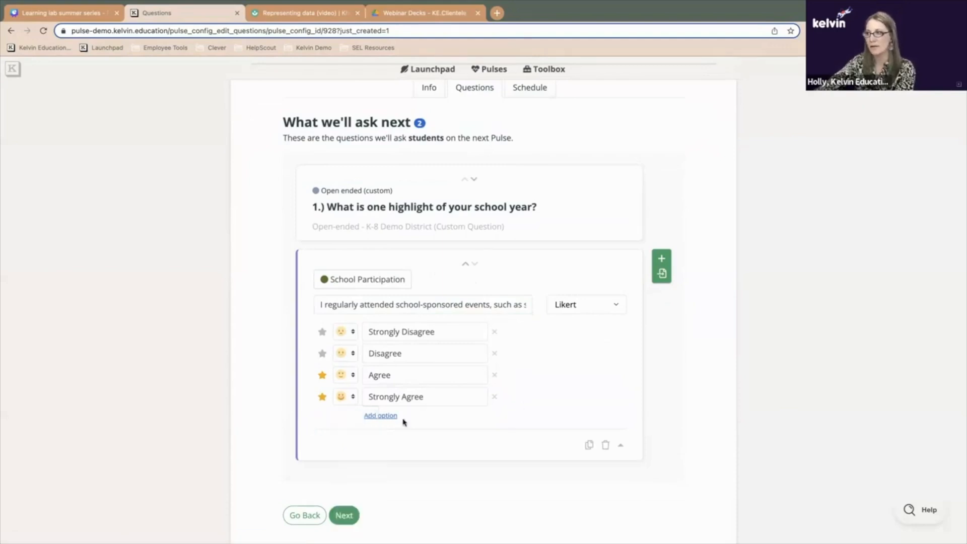
{"action": "left_click", "coordinate": [379, 417]}
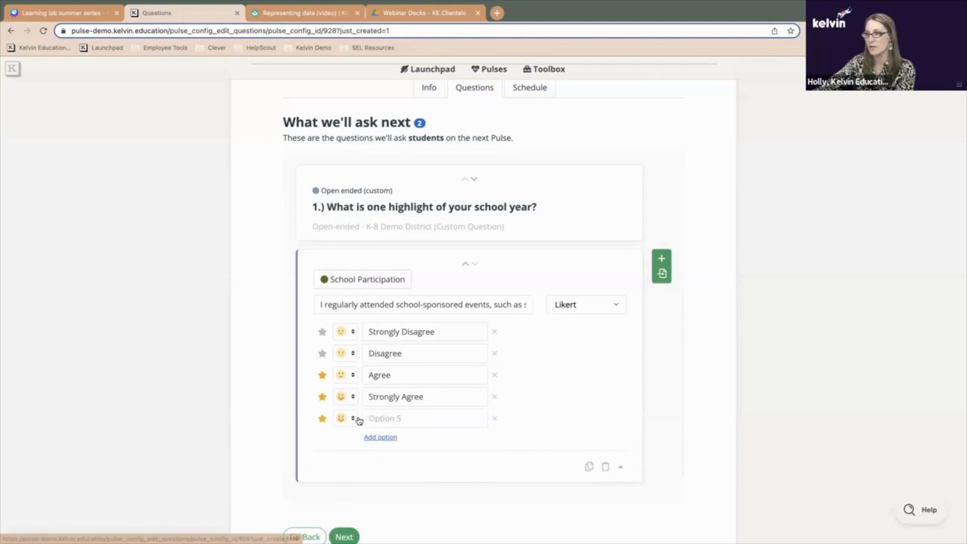
{"action": "left_click", "coordinate": [494, 419]}
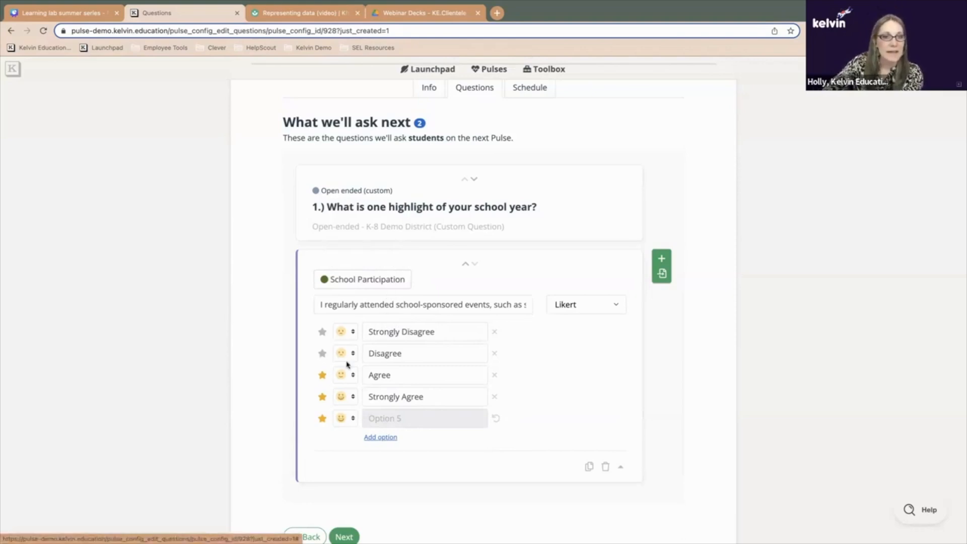
Add a custom question "Of the following activities that the school is thinking about providing for the next school year which are you interested in participating in?"
{"action": "scroll", "coordinate": [346, 364], "scroll_direction": "down", "scroll_amount": 2}
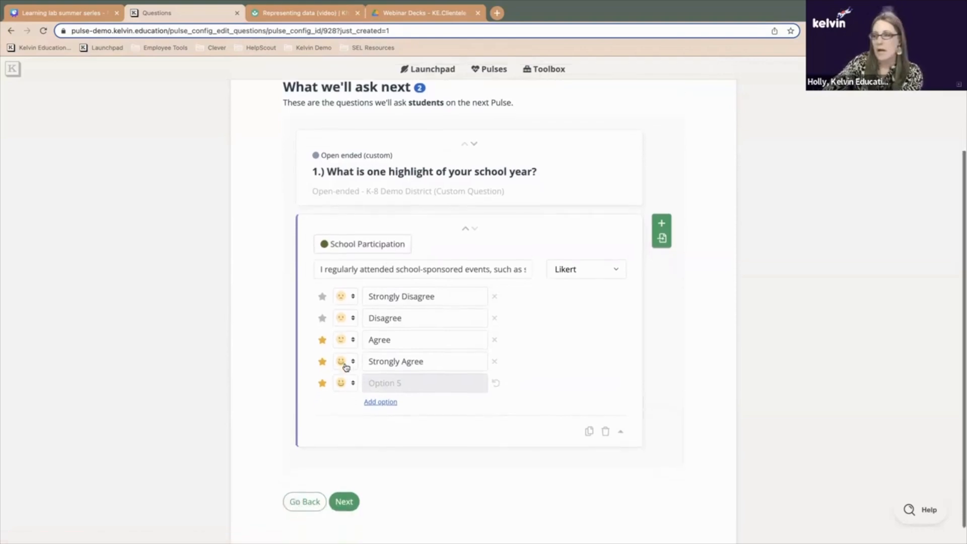
{"action": "scroll", "coordinate": [345, 365], "scroll_direction": "down", "scroll_amount": 1}
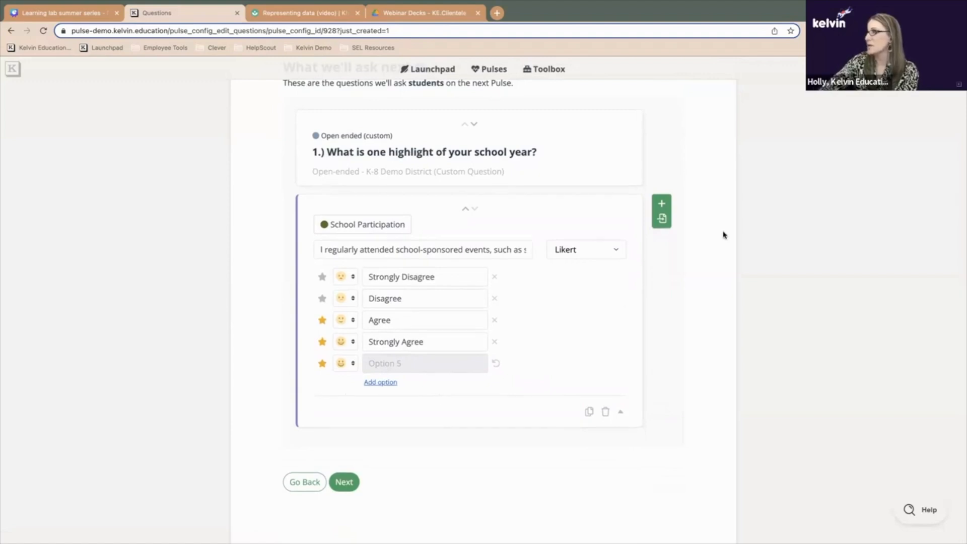
{"action": "left_click", "coordinate": [661, 203]}
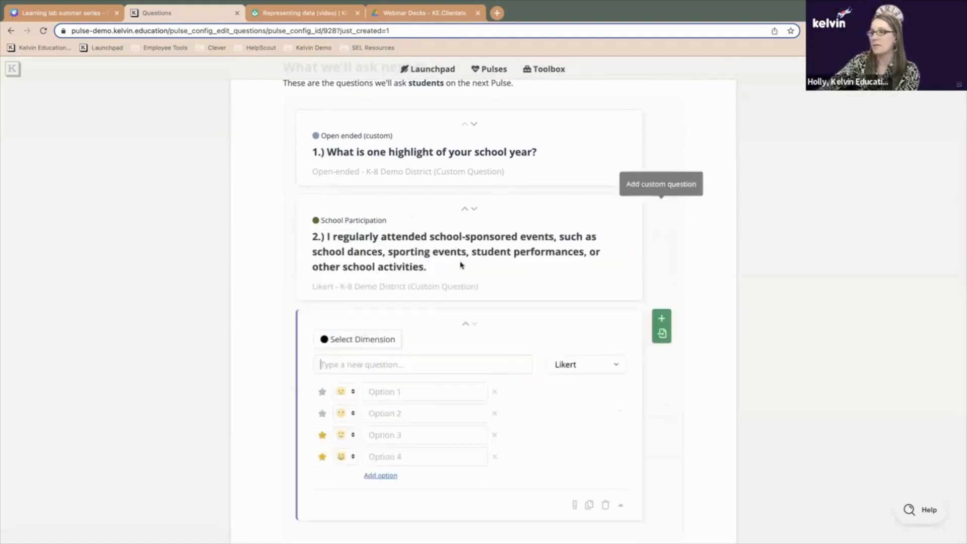
{"action": "scroll", "coordinate": [342, 204], "scroll_direction": "down", "scroll_amount": 1}
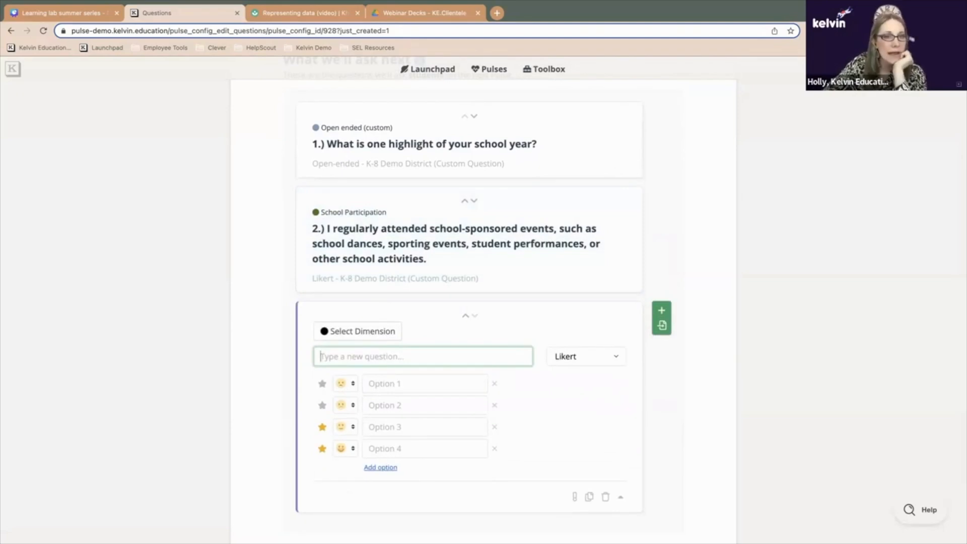
{"action": "key", "text": "super+Tab"}
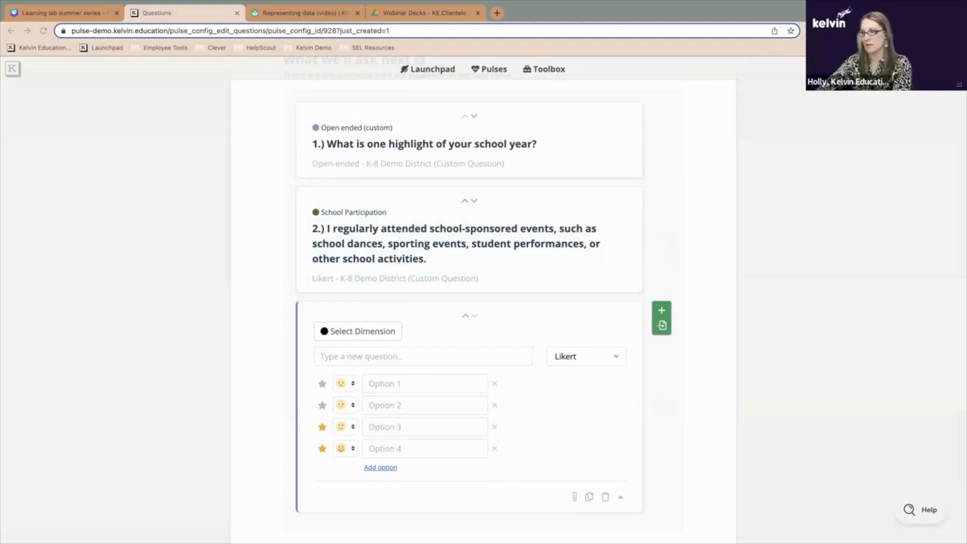
{"action": "left_click", "coordinate": [343, 355]}
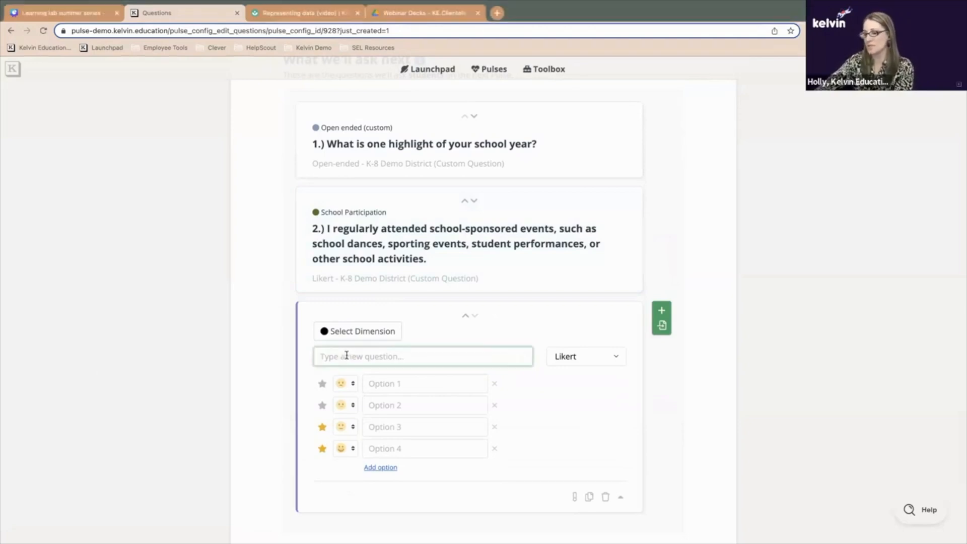
{"action": "key", "text": "super+v"}
{"action": "scroll", "coordinate": [420, 357], "scroll_direction": "left", "scroll_amount": 9}
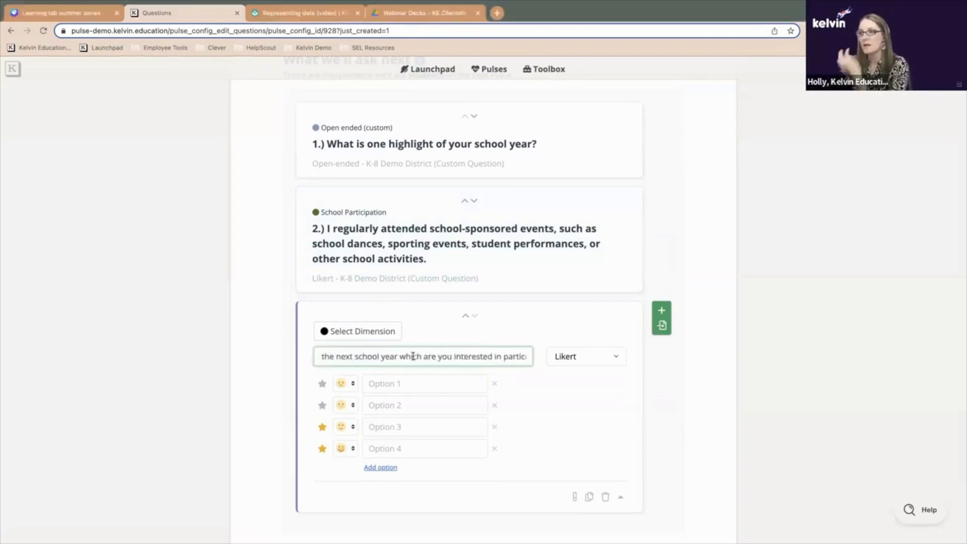
{"action": "left_click", "coordinate": [331, 356]}
{"action": "key", "text": "BackSpace"}
{"action": "type", "text": "f"}
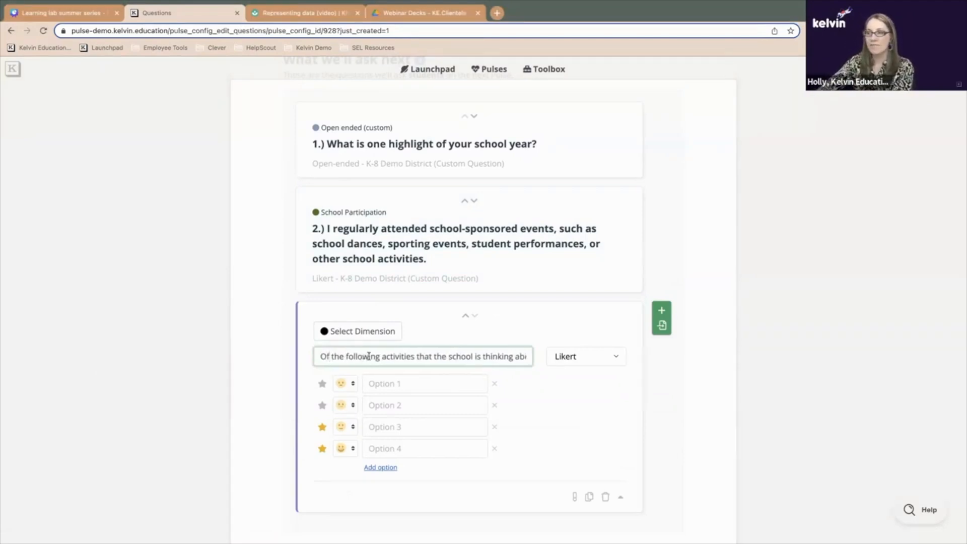
Review the activities question's wording through "(Check all that apply)" and set its question type to Checkboxes
{"action": "scroll", "coordinate": [371, 357], "scroll_direction": "right", "scroll_amount": 6}
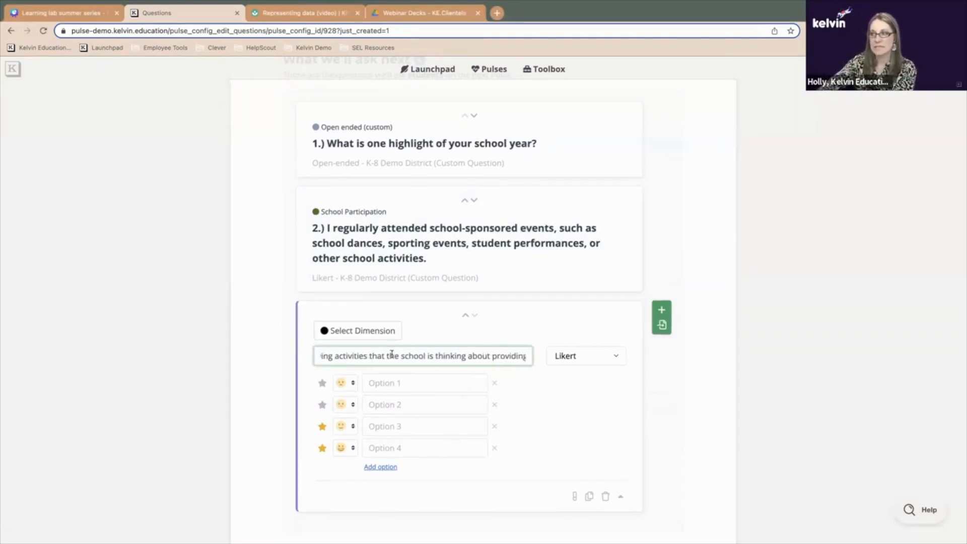
{"action": "scroll", "coordinate": [393, 354], "scroll_direction": "right", "scroll_amount": 6}
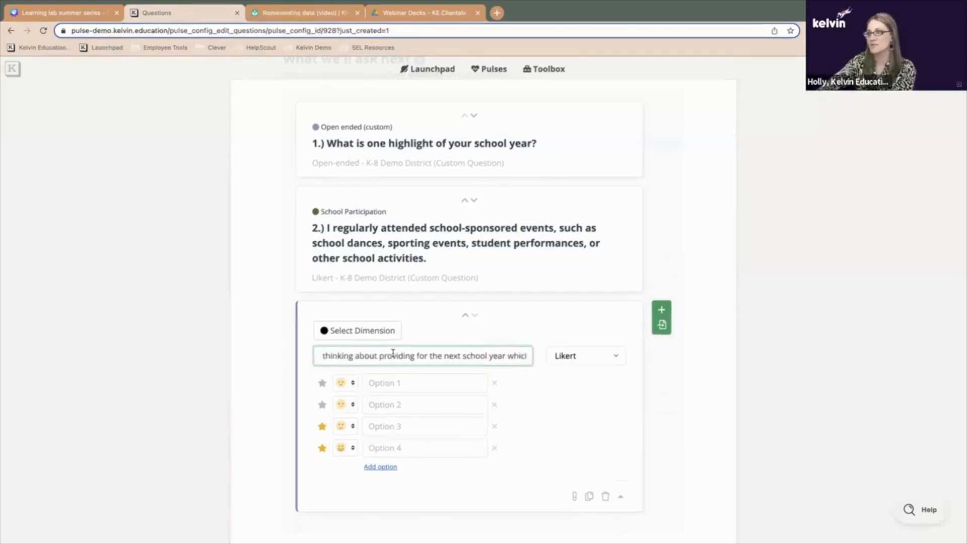
{"action": "scroll", "coordinate": [394, 354], "scroll_direction": "right", "scroll_amount": 8}
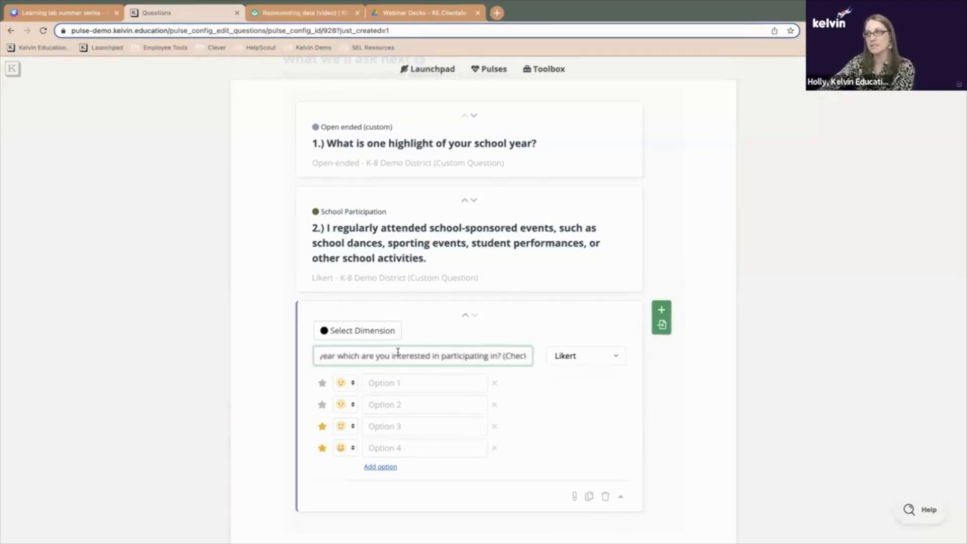
{"action": "scroll", "coordinate": [501, 357], "scroll_direction": "right", "scroll_amount": 3}
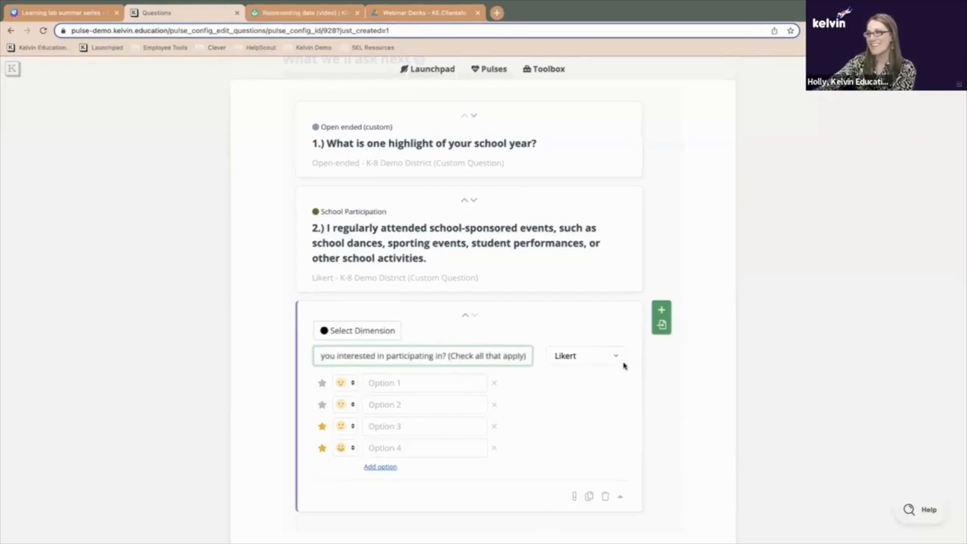
{"action": "left_click", "coordinate": [607, 356]}
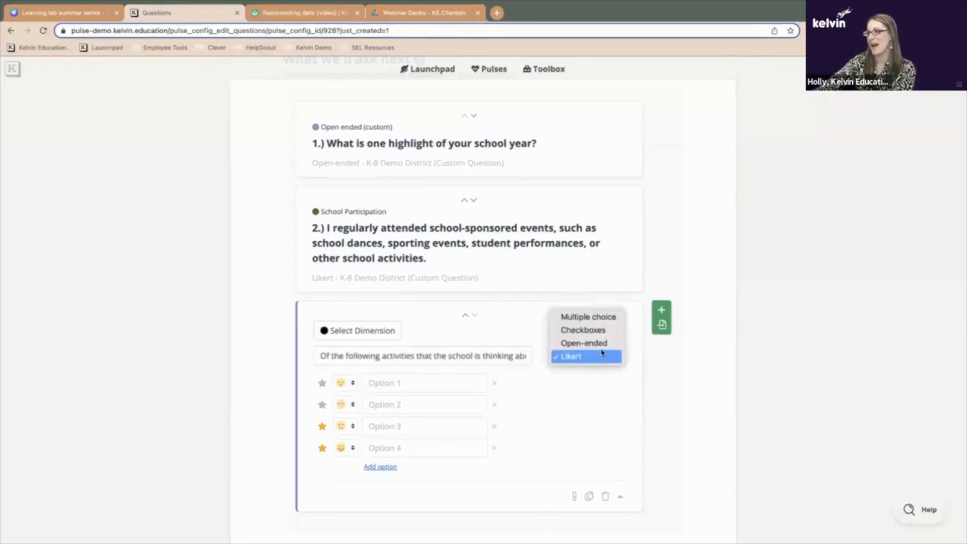
{"action": "left_click", "coordinate": [597, 330]}
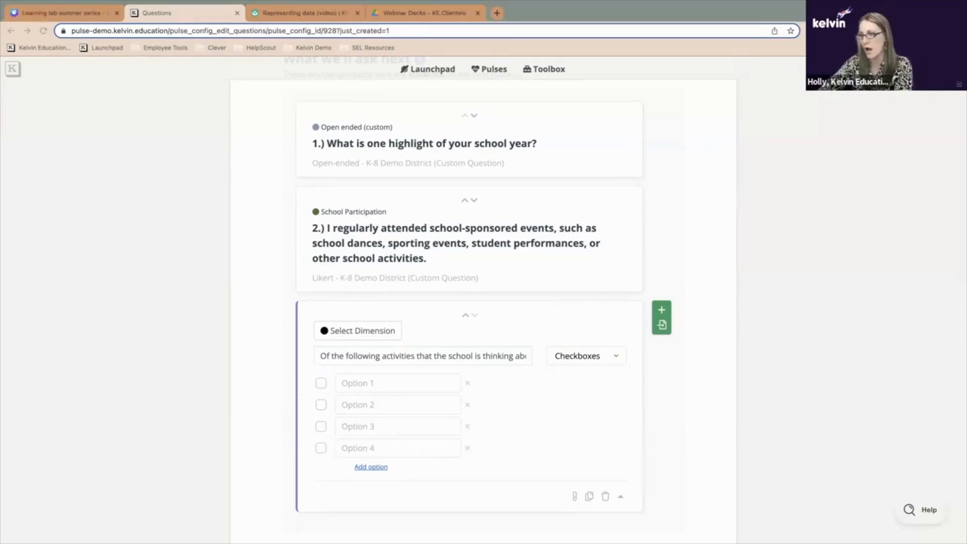
Fill the first four answer options of the activities question with Yoga/Fitness, Weight training, Dance Club and Theater
{"action": "left_click", "coordinate": [368, 382]}
{"action": "type", "text": "Yoga/Fitness"}
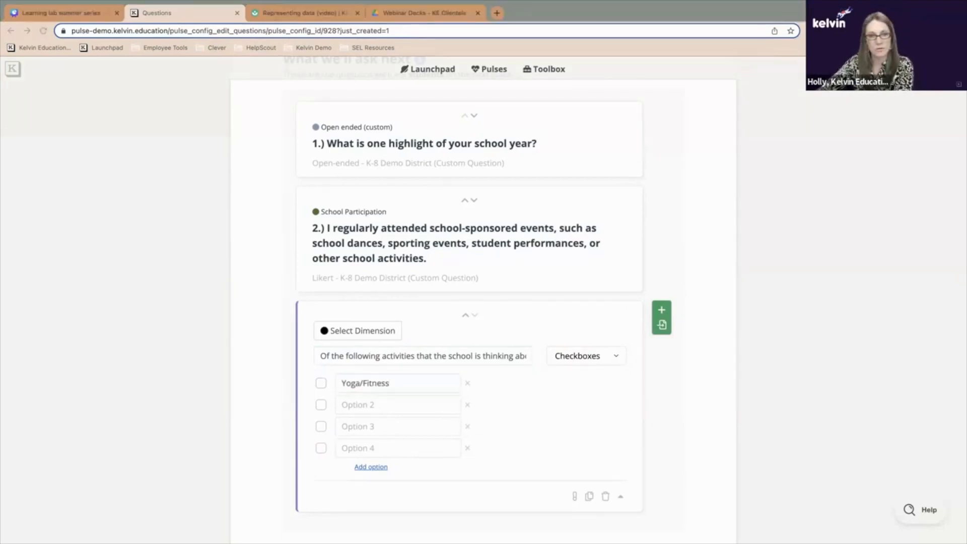
{"action": "left_click", "coordinate": [356, 407]}
{"action": "left_click", "coordinate": [362, 405]}
{"action": "type", "text": "Weight training"}
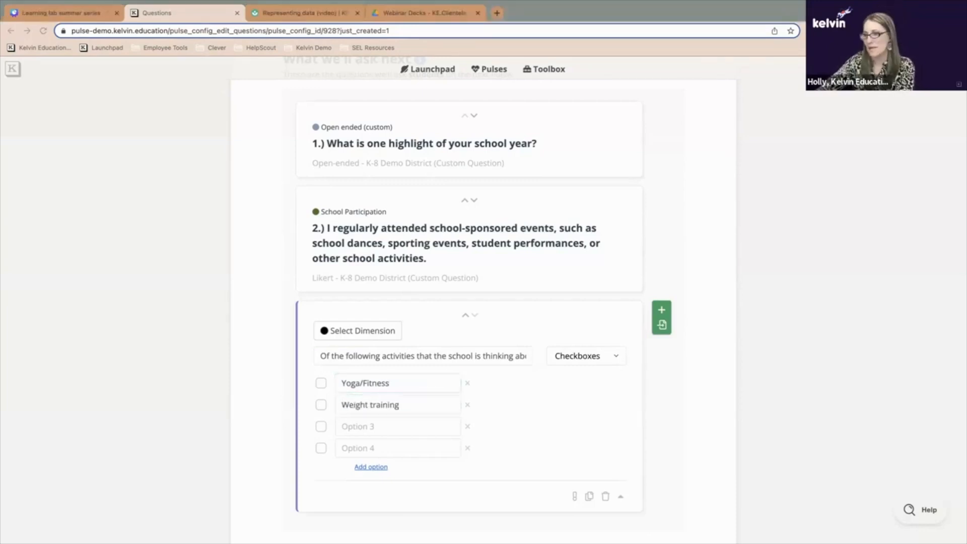
{"action": "left_click", "coordinate": [385, 428]}
{"action": "left_click", "coordinate": [385, 428]}
{"action": "type", "text": "Dance Club"}
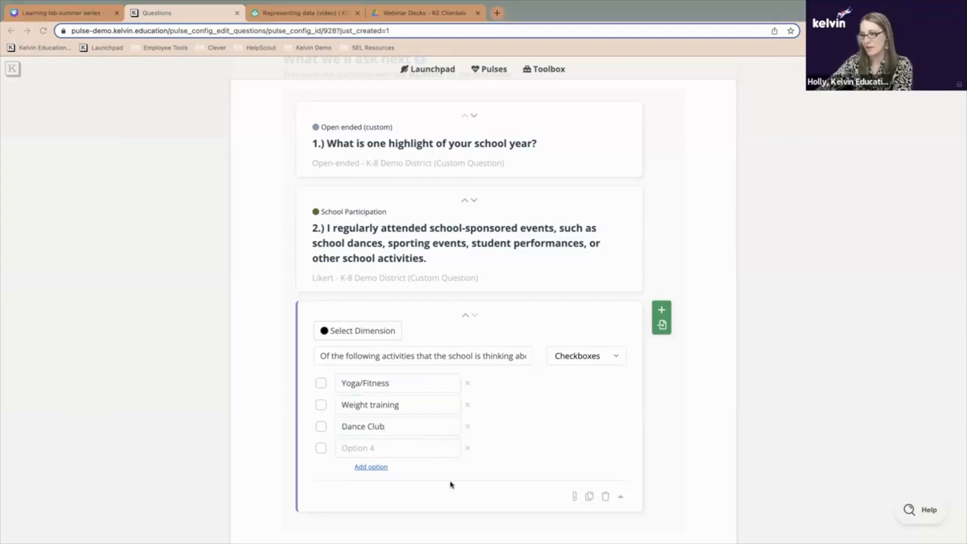
{"action": "left_click", "coordinate": [402, 449]}
{"action": "type", "text": "Theater"}
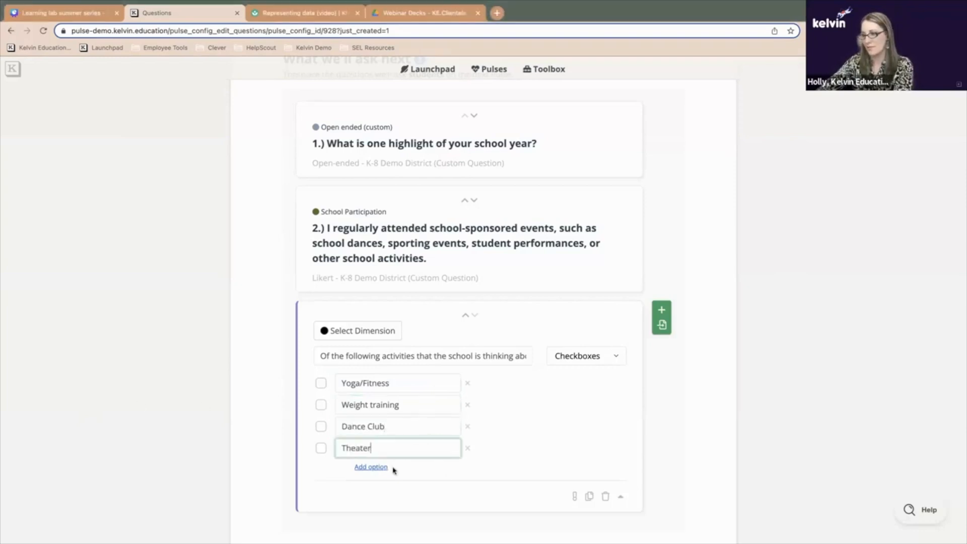
Add three more answer options to the activities question: Coding Club, Robotics and E-Sports
{"action": "left_click", "coordinate": [382, 467]}
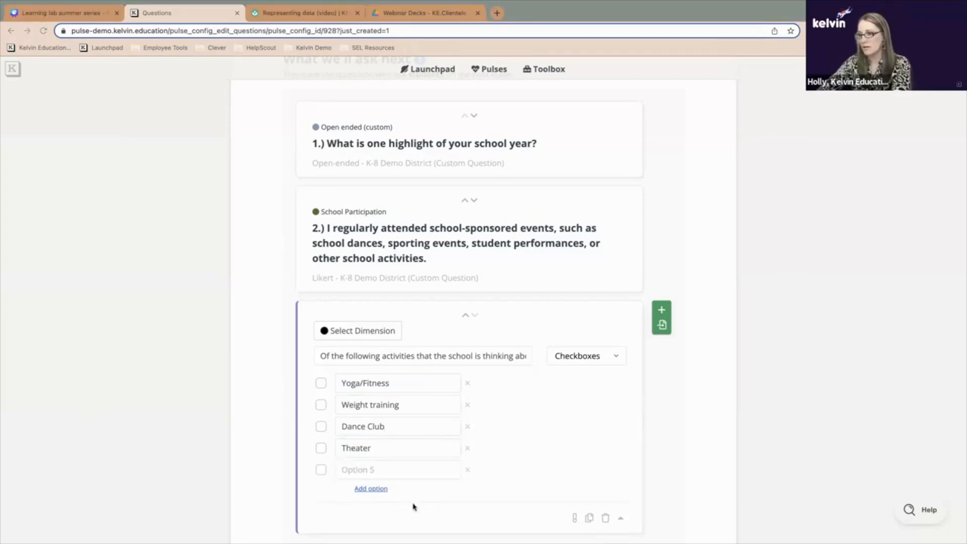
{"action": "left_click", "coordinate": [365, 468]}
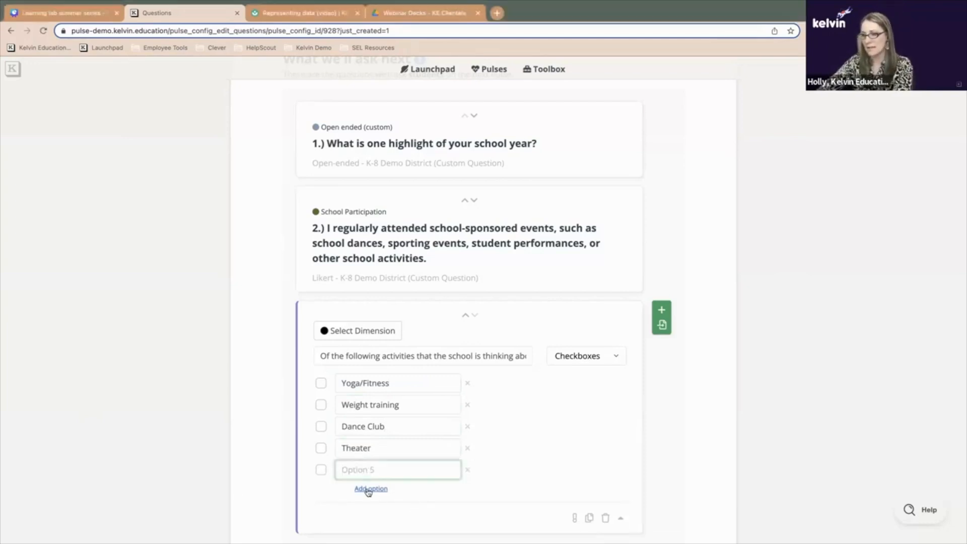
{"action": "type", "text": "Coding Club"}
{"action": "left_click", "coordinate": [371, 489]}
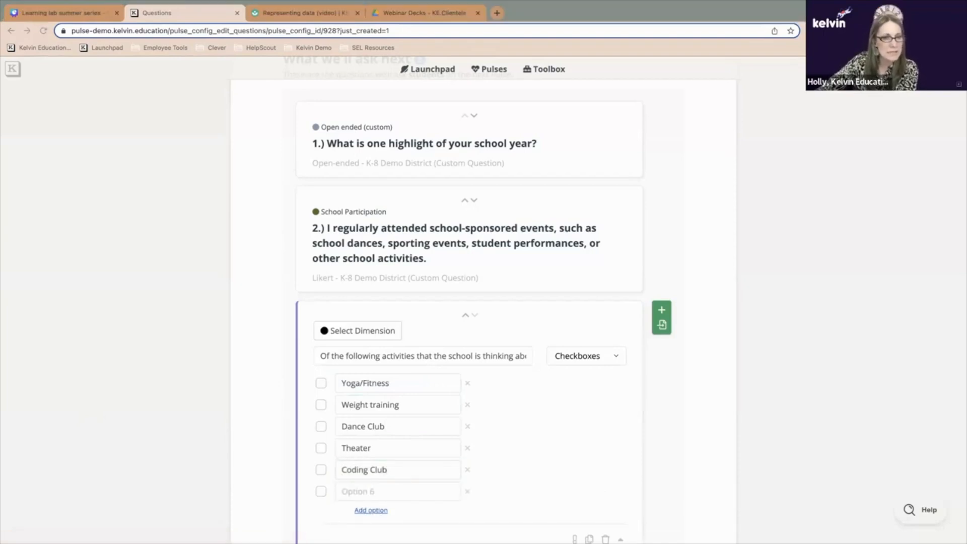
{"action": "left_click", "coordinate": [351, 492]}
{"action": "type", "text": "Robotics"}
{"action": "left_click", "coordinate": [371, 510]}
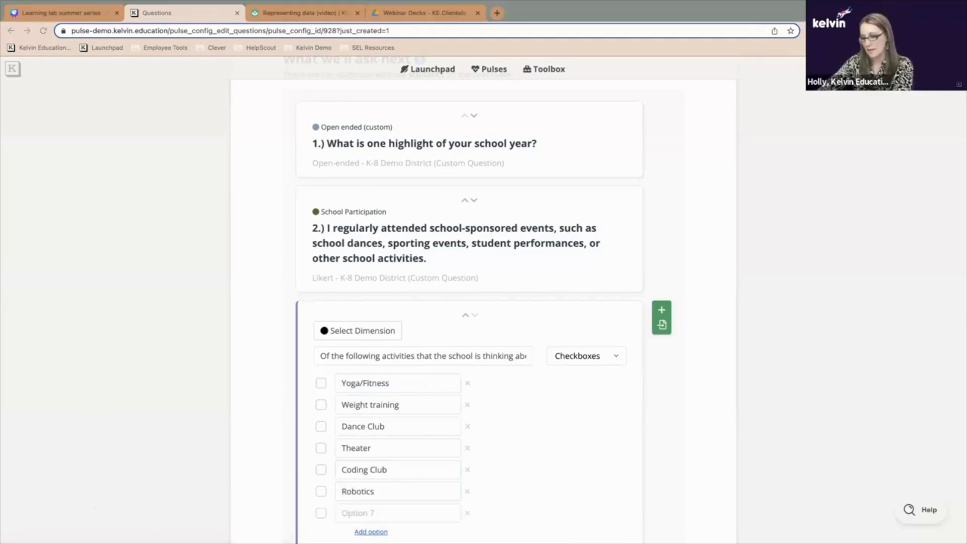
{"action": "left_click", "coordinate": [388, 512]}
{"action": "type", "text": "E-Sports"}
Create a new dimension "Activities" for the checkbox question, described as "Activities that students would like for the next school year", and save it
{"action": "scroll", "coordinate": [514, 485], "scroll_direction": "down", "scroll_amount": 1}
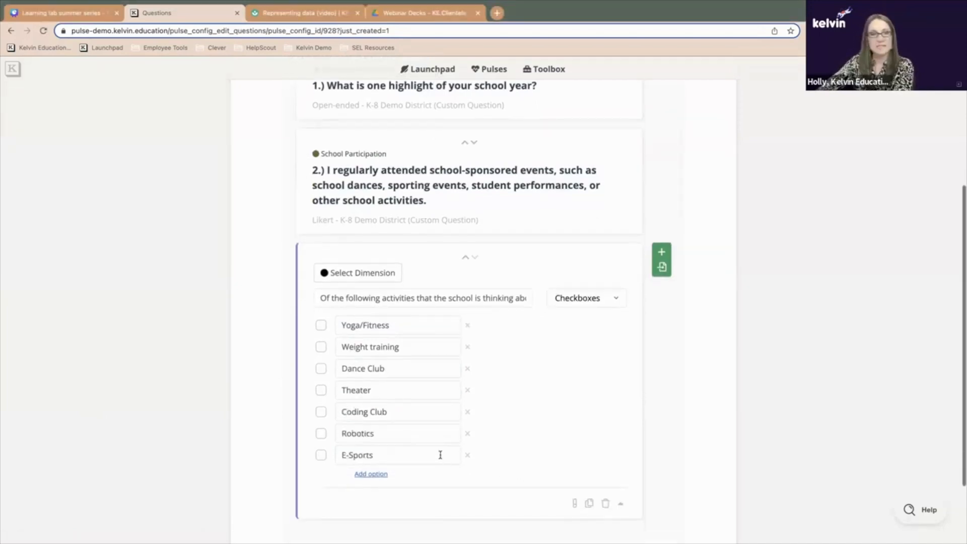
{"action": "scroll", "coordinate": [490, 390], "scroll_direction": "down", "scroll_amount": 3}
{"action": "scroll", "coordinate": [490, 390], "scroll_direction": "down", "scroll_amount": 1}
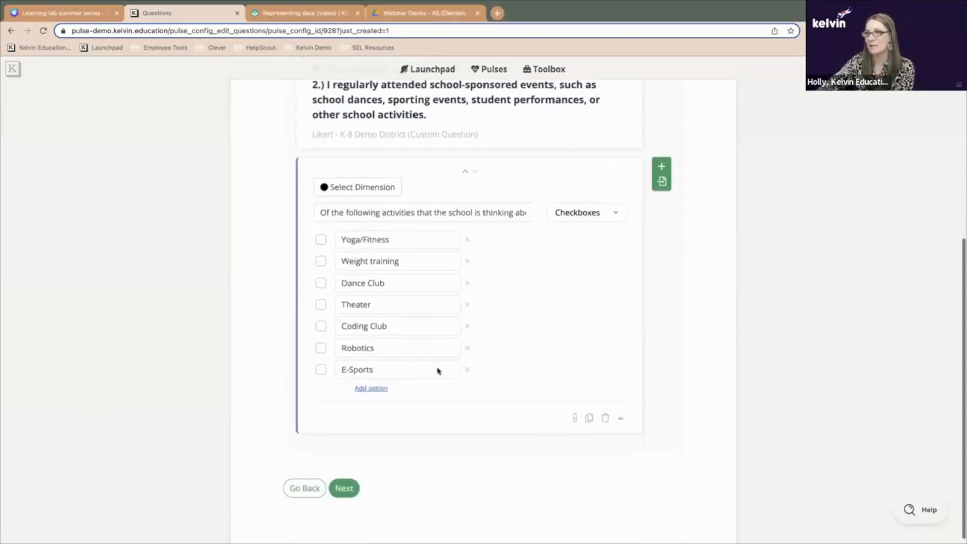
{"action": "left_click", "coordinate": [346, 196]}
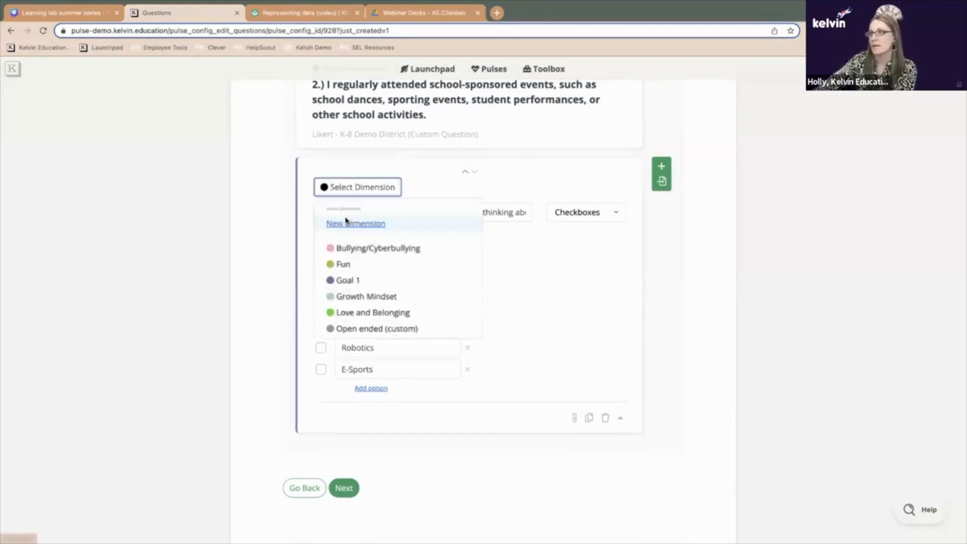
{"action": "left_click", "coordinate": [347, 222]}
{"action": "left_click", "coordinate": [738, 121]}
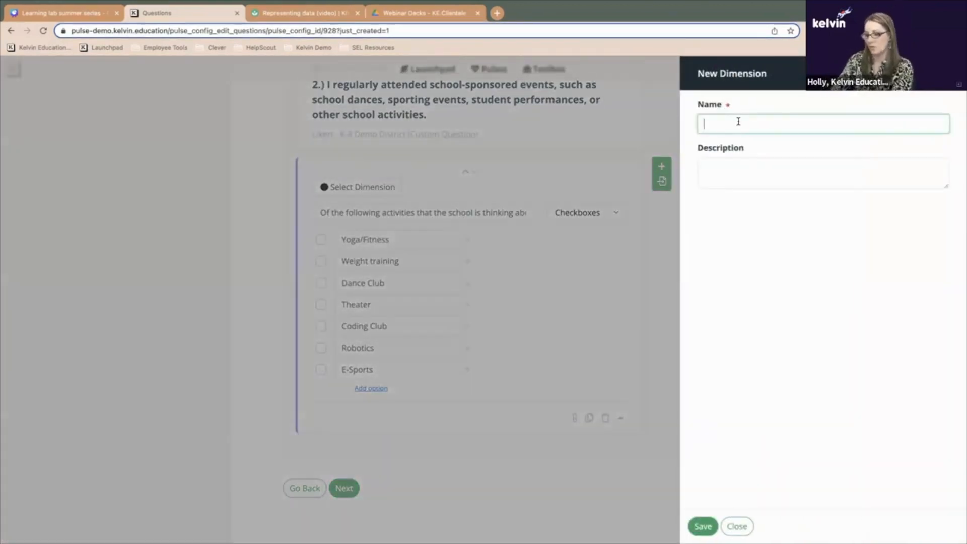
{"action": "type", "text": "Activi"}
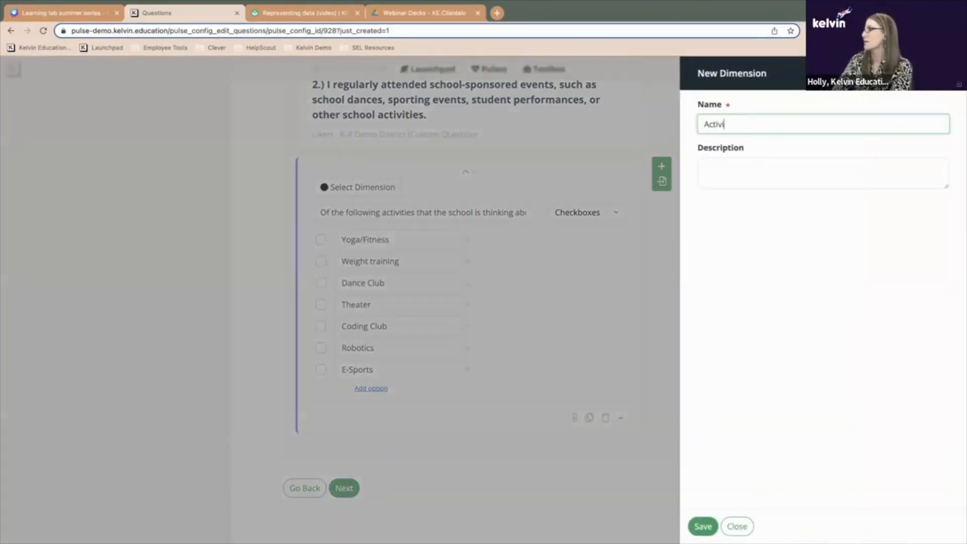
{"action": "type", "text": "ties"}
{"action": "key", "text": "Tab"}
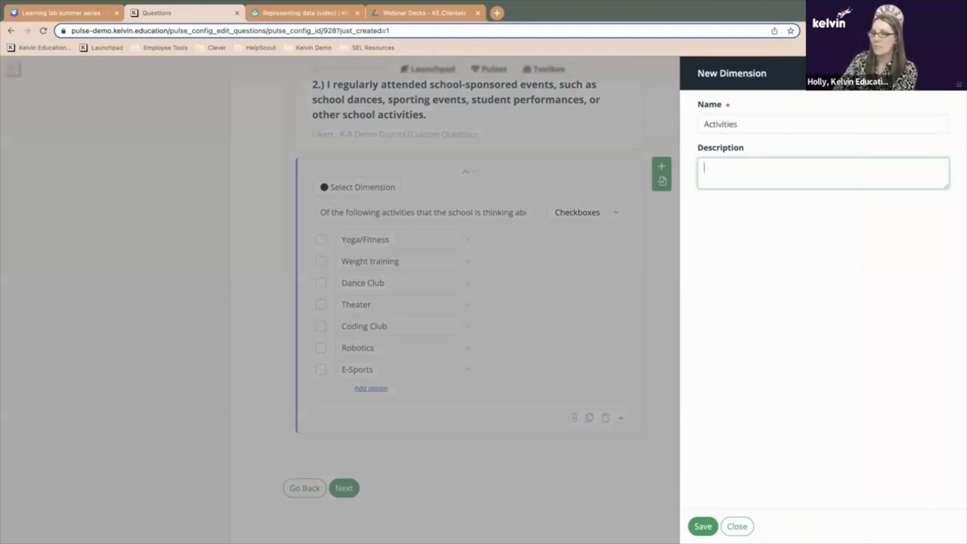
{"action": "type", "text": "Activities that students would like for the next s"}
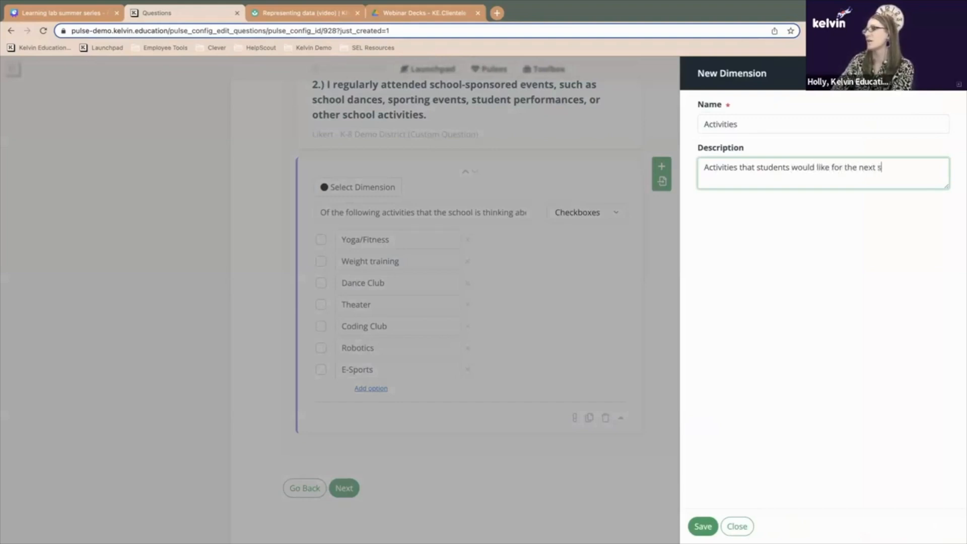
{"action": "type", "text": "chool year"}
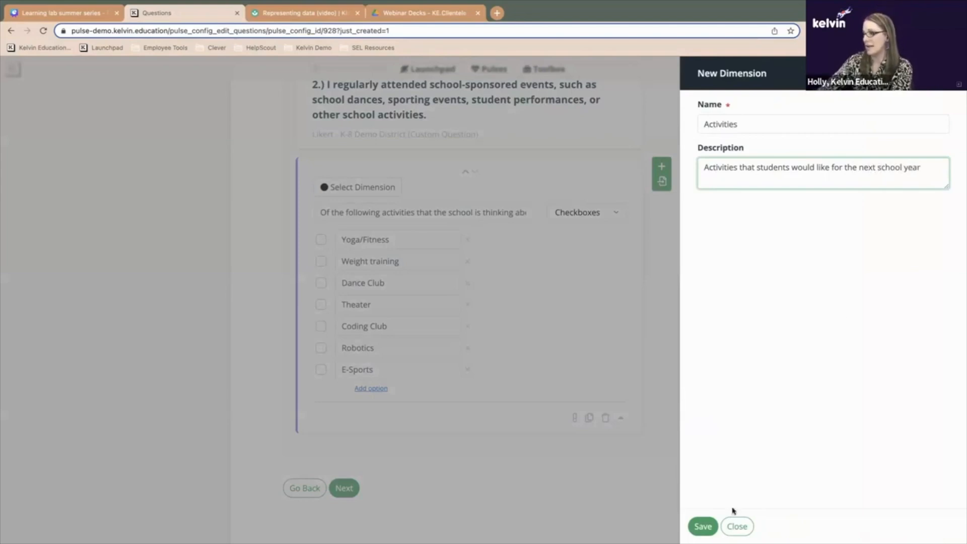
{"action": "left_click", "coordinate": [703, 527]}
Review the finished list of questions and continue to the Pulse's schedule settings
{"action": "scroll", "coordinate": [437, 474], "scroll_direction": "up", "scroll_amount": 5}
{"action": "scroll", "coordinate": [438, 471], "scroll_direction": "down", "scroll_amount": 4}
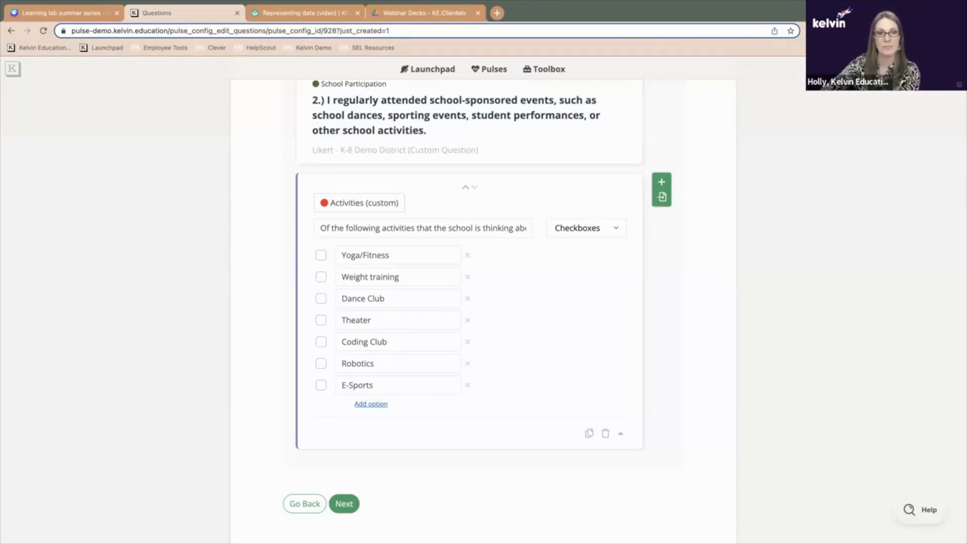
{"action": "left_click", "coordinate": [344, 504]}
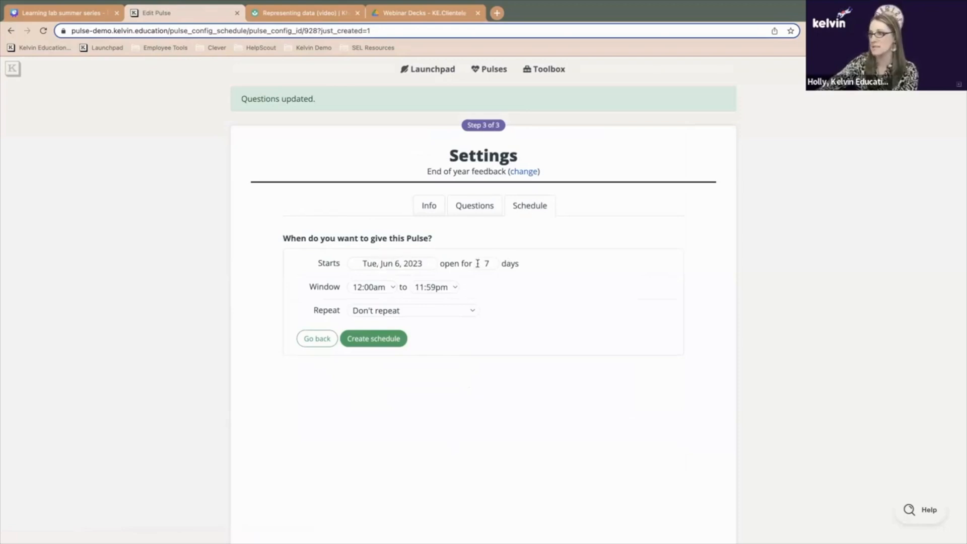
Examine how many days the Pulse stays open and its daily time window in the schedule settings
{"action": "left_click_drag", "start_coordinate": [495, 263], "coordinate": [453, 249]}
{"action": "left_click", "coordinate": [488, 247]}
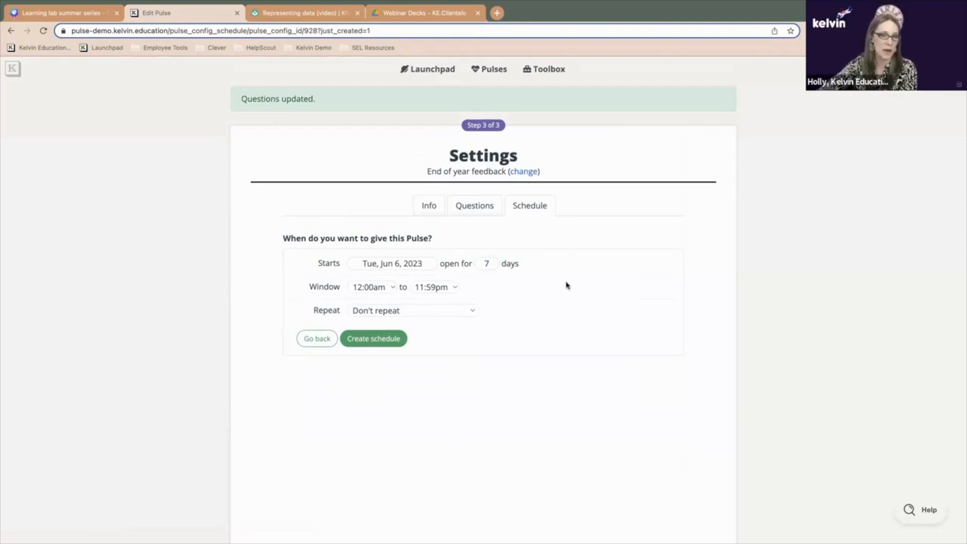
{"action": "left_click", "coordinate": [488, 262]}
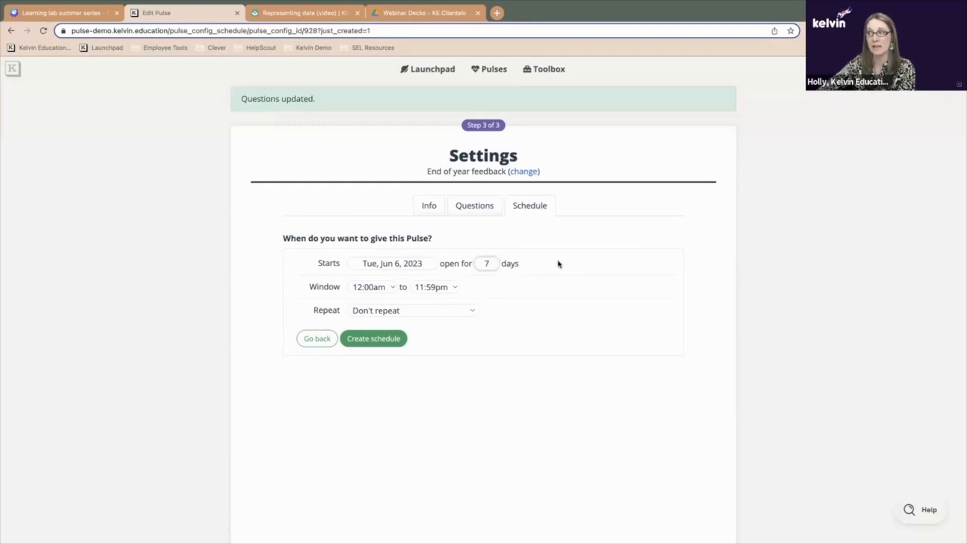
{"action": "left_click", "coordinate": [303, 291]}
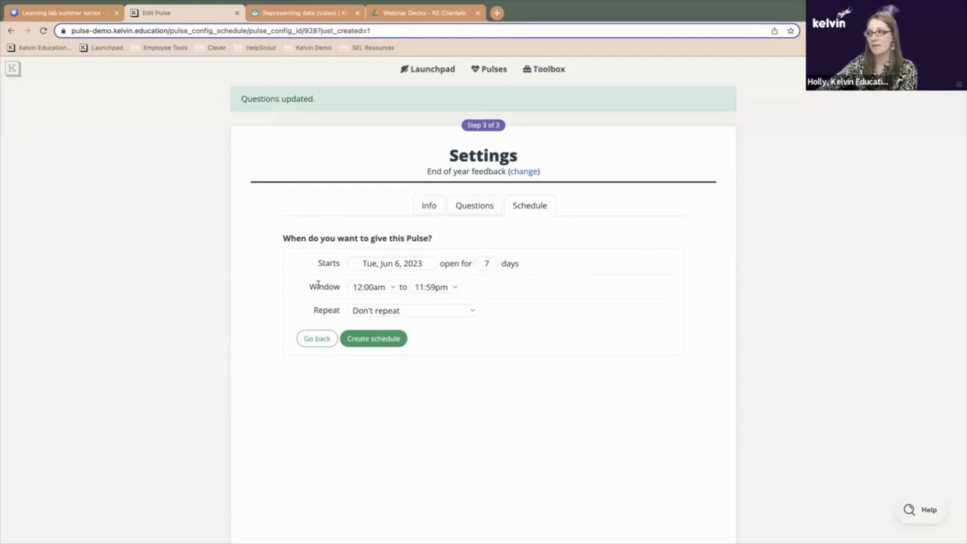
Set the Pulse's daily time window to run from 8:00am to 10:00am
{"action": "left_click", "coordinate": [389, 289]}
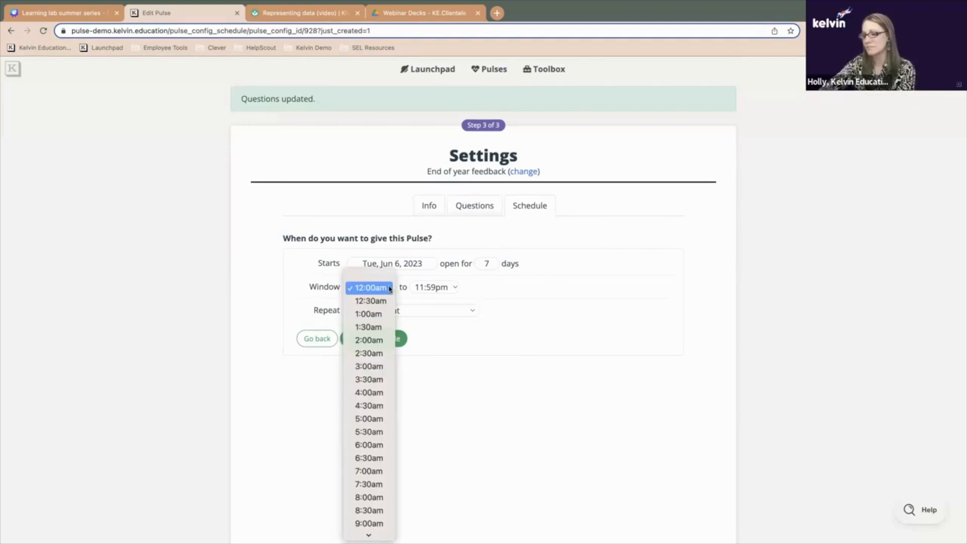
{"action": "scroll", "coordinate": [378, 363], "scroll_direction": "down", "scroll_amount": 1}
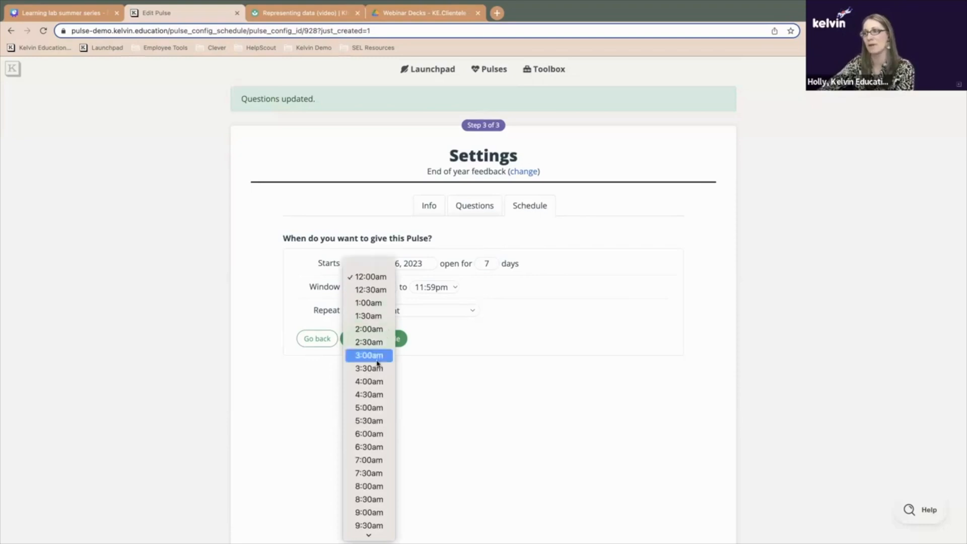
{"action": "scroll", "coordinate": [378, 363], "scroll_direction": "down", "scroll_amount": 3}
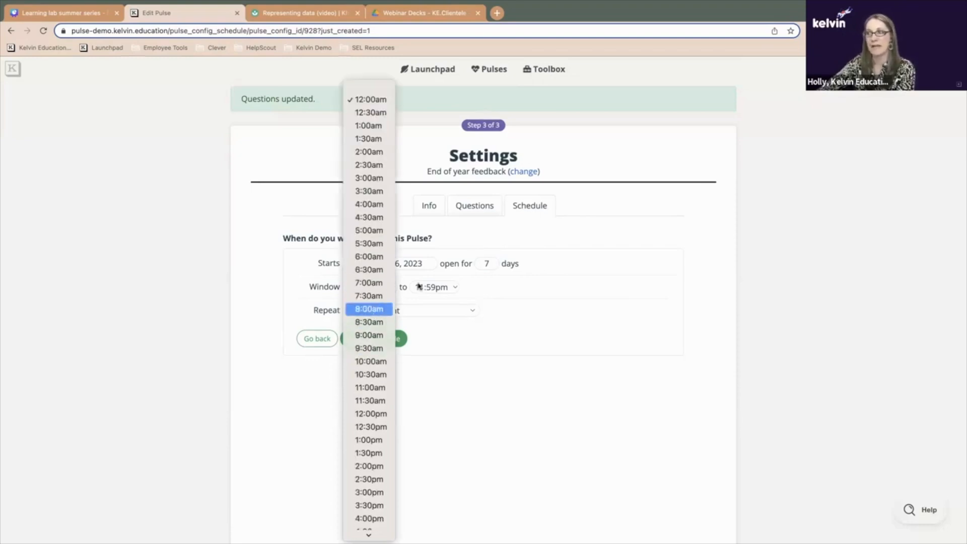
{"action": "key", "text": "Return"}
{"action": "left_click", "coordinate": [450, 288]}
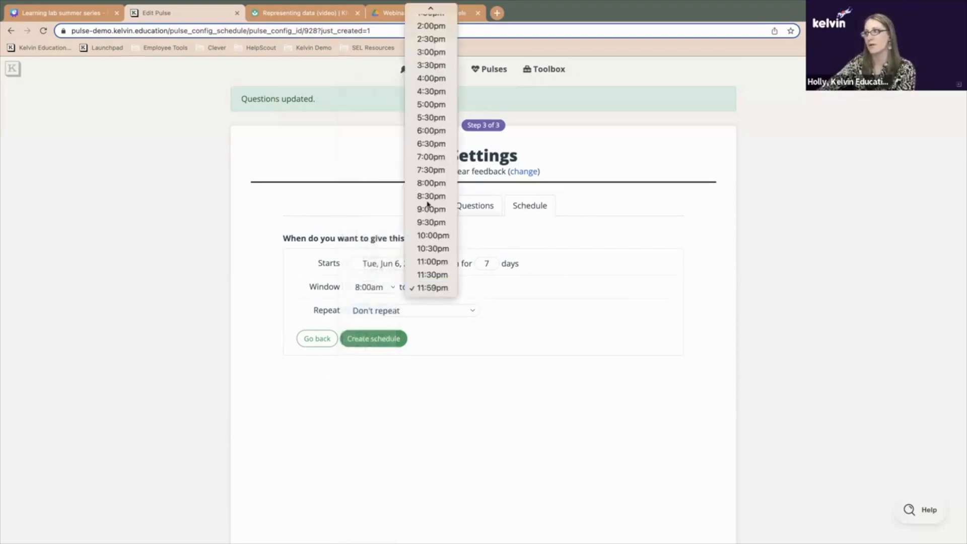
{"action": "scroll", "coordinate": [441, 149], "scroll_direction": "up", "scroll_amount": 6}
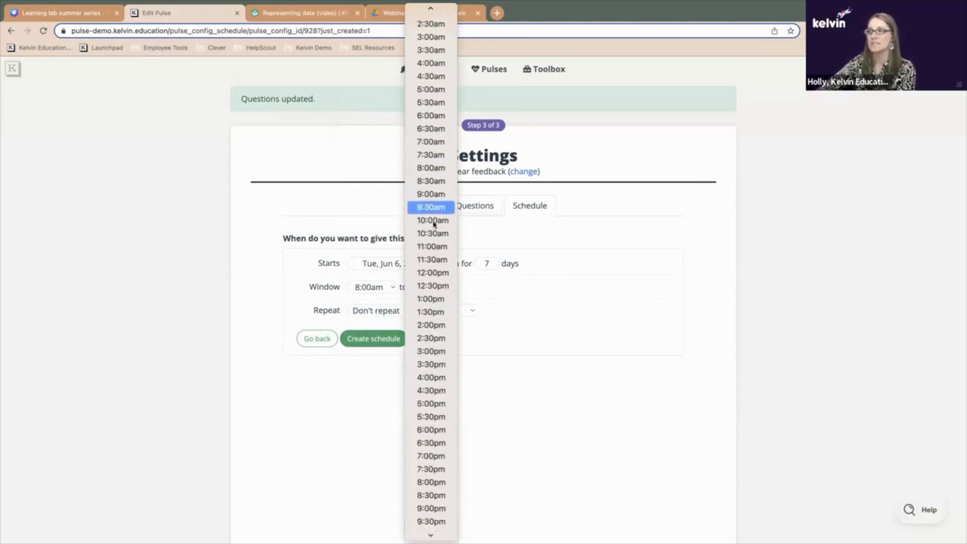
{"action": "key", "text": "Return"}
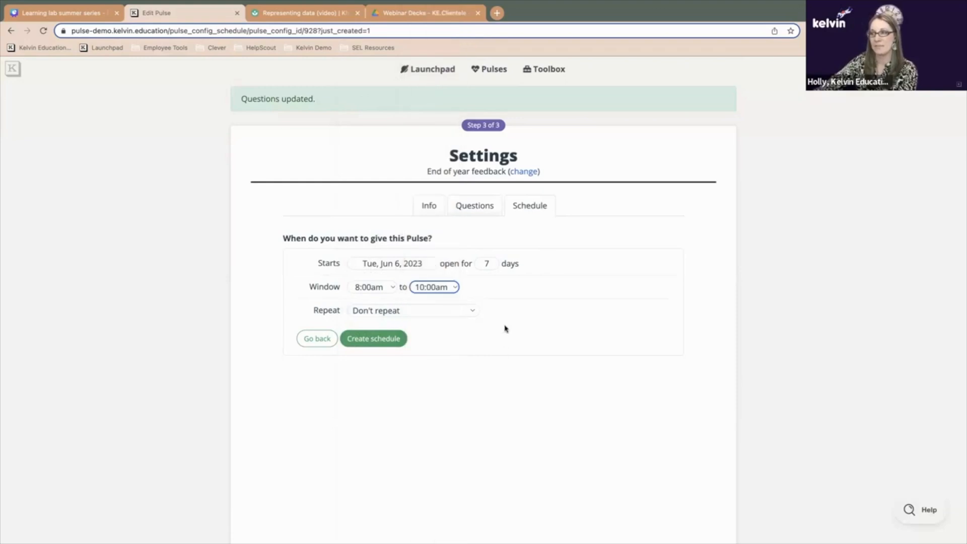
{"action": "left_click", "coordinate": [555, 348]}
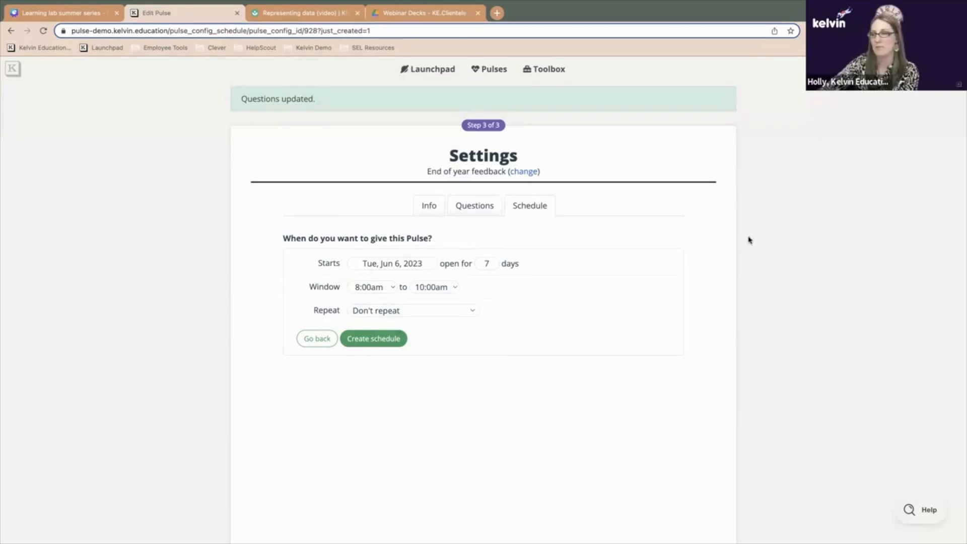
Give the Pulse a custom repeat of every 1 month
{"action": "left_click", "coordinate": [450, 312]}
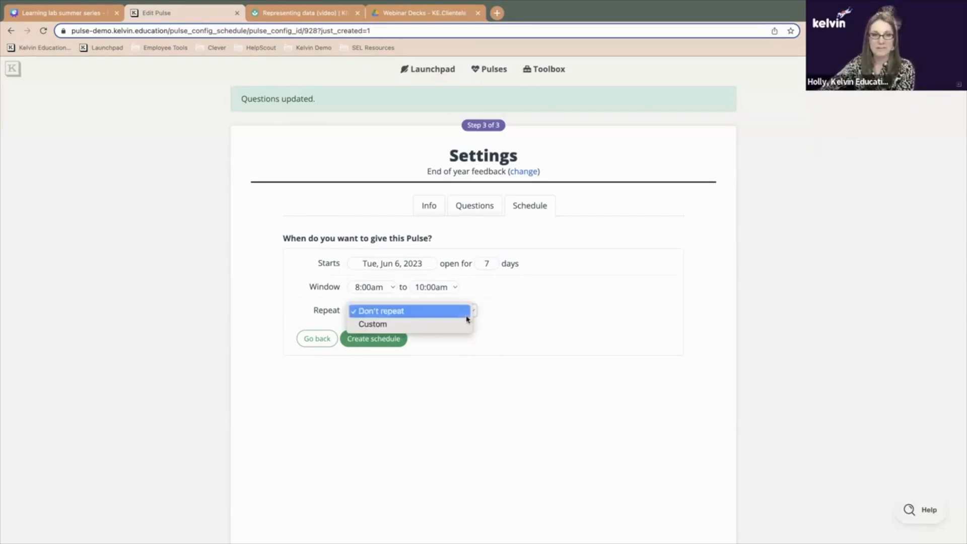
{"action": "left_click", "coordinate": [367, 324]}
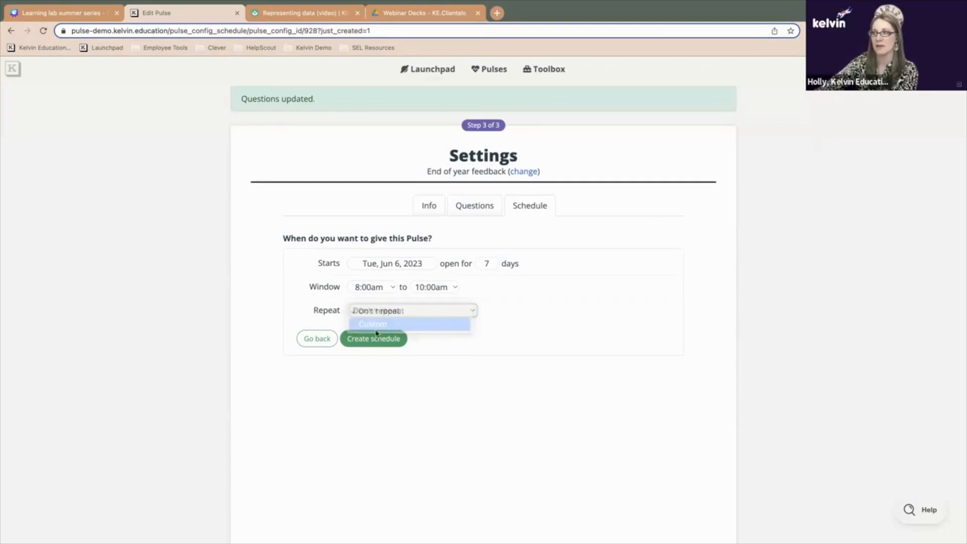
{"action": "left_click_drag", "start_coordinate": [380, 327], "coordinate": [409, 328]}
{"action": "type", "text": "1"}
{"action": "left_click", "coordinate": [437, 327]}
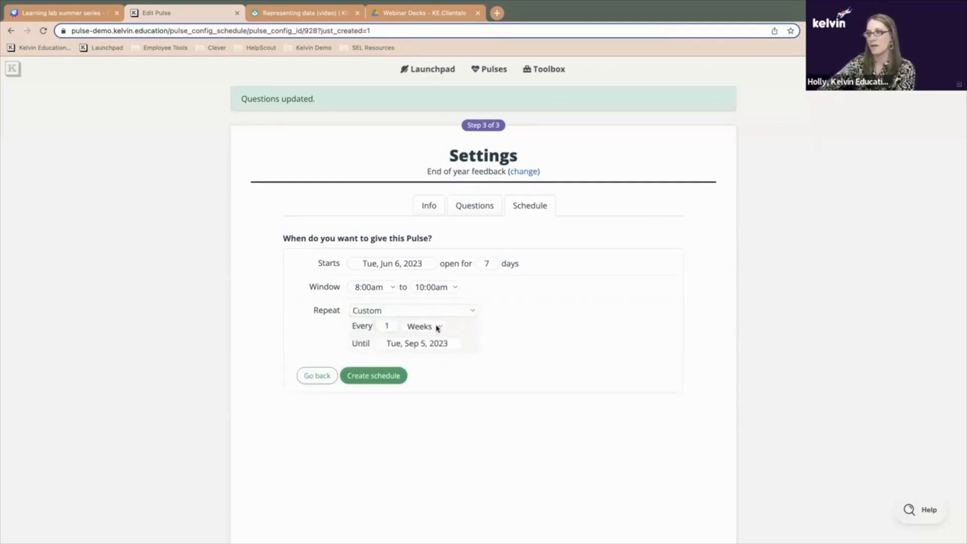
{"action": "left_click", "coordinate": [380, 354]}
Set the repeat to end on Thu, Aug 31, 2023, and create the schedule
{"action": "left_click_drag", "start_coordinate": [427, 345], "coordinate": [427, 354]}
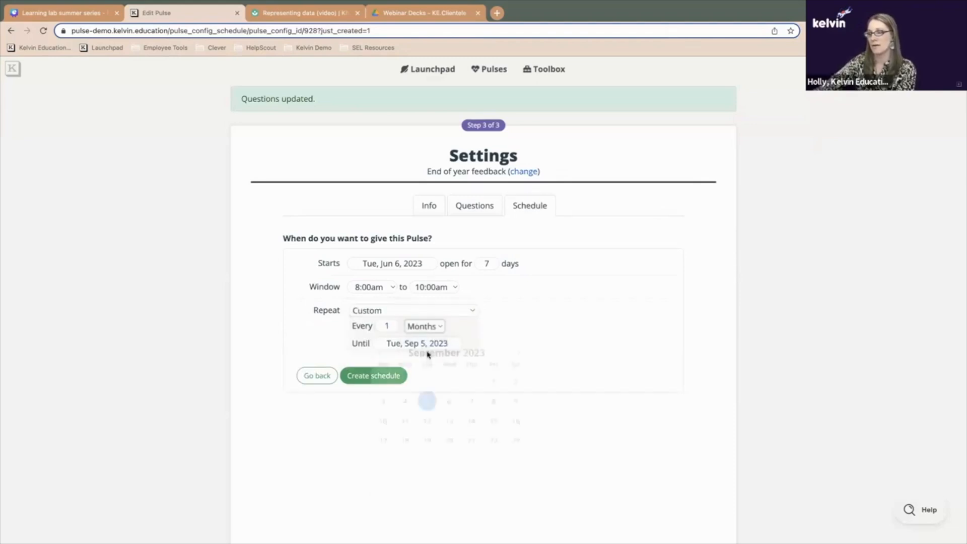
{"action": "left_click", "coordinate": [381, 362]}
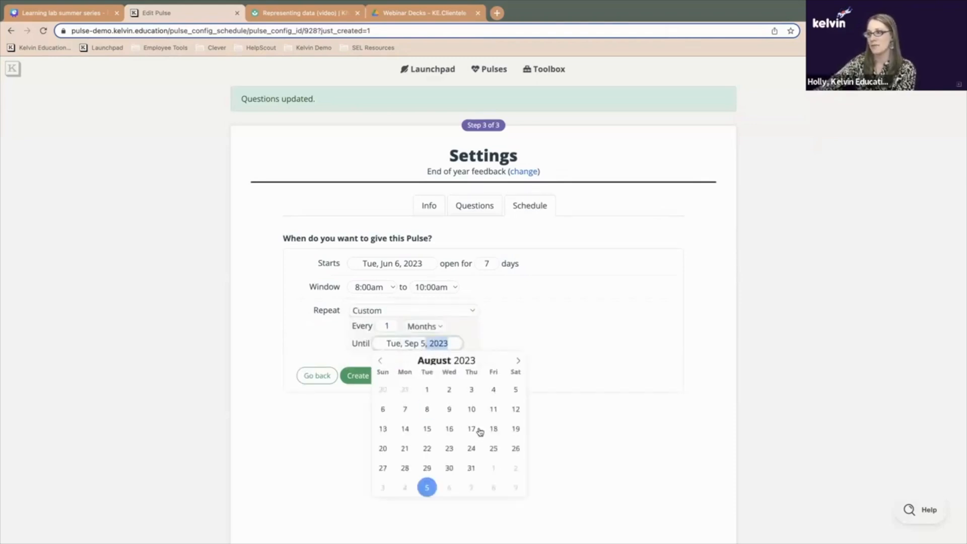
{"action": "left_click", "coordinate": [471, 468]}
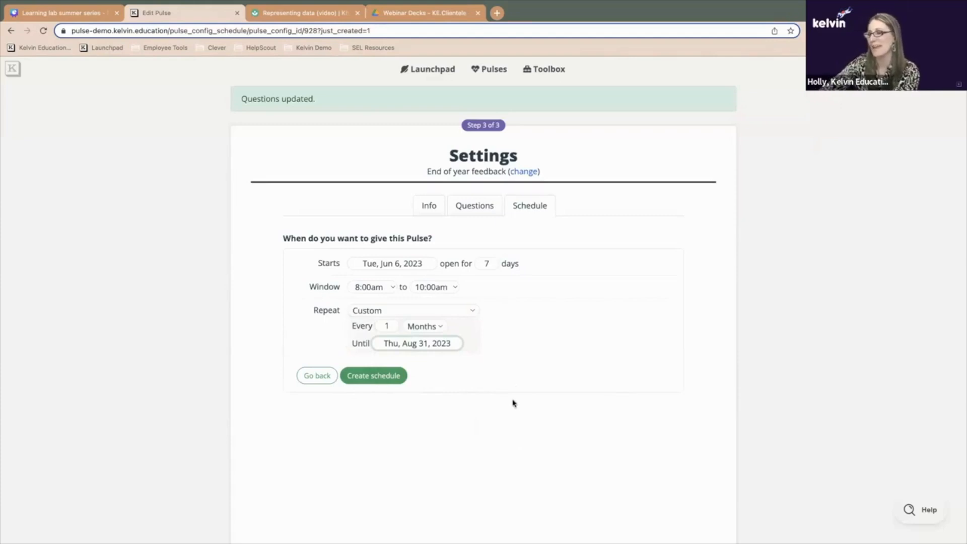
{"action": "left_click", "coordinate": [369, 378]}
Review the date range of each scheduled Pulse under Frequency
{"action": "scroll", "coordinate": [322, 385], "scroll_direction": "down", "scroll_amount": 3}
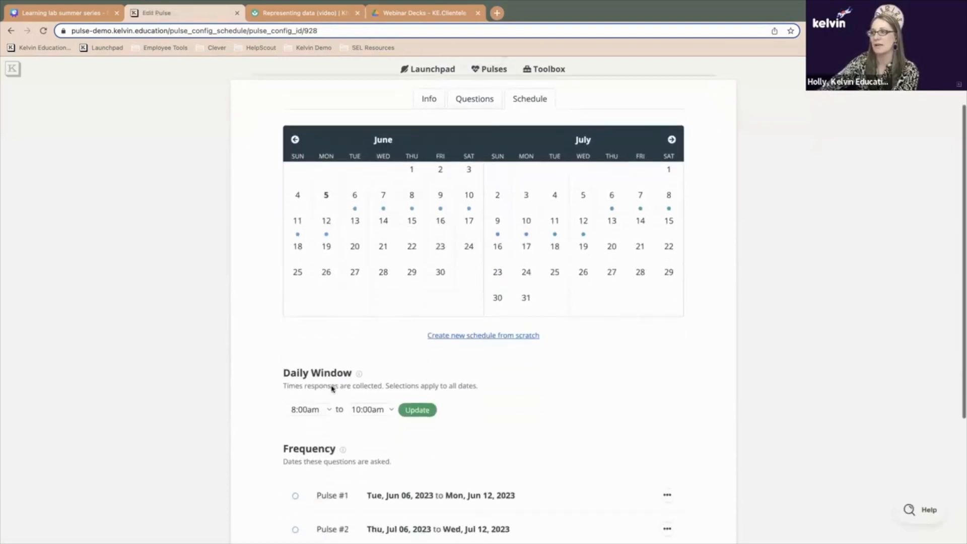
{"action": "scroll", "coordinate": [282, 363], "scroll_direction": "down", "scroll_amount": 3}
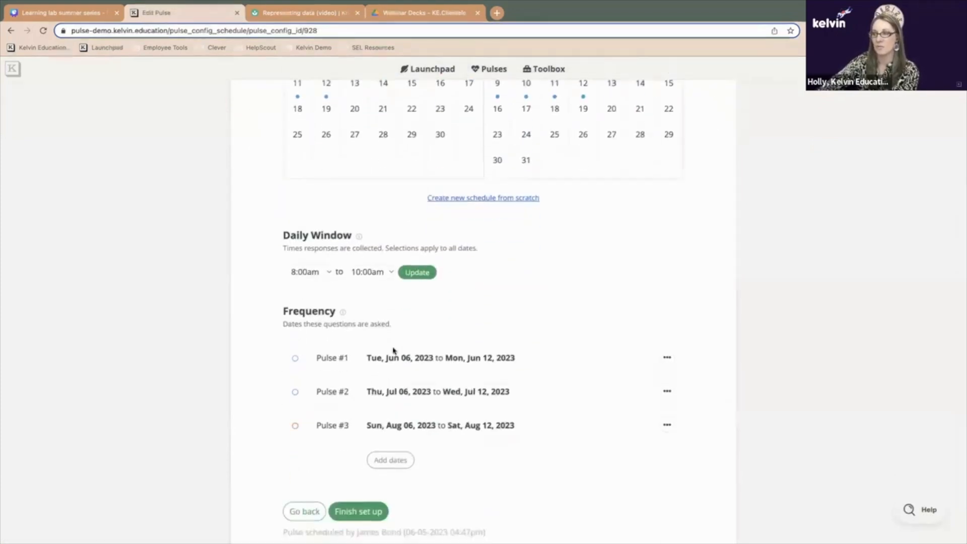
{"action": "left_click_drag", "start_coordinate": [363, 361], "coordinate": [515, 360]}
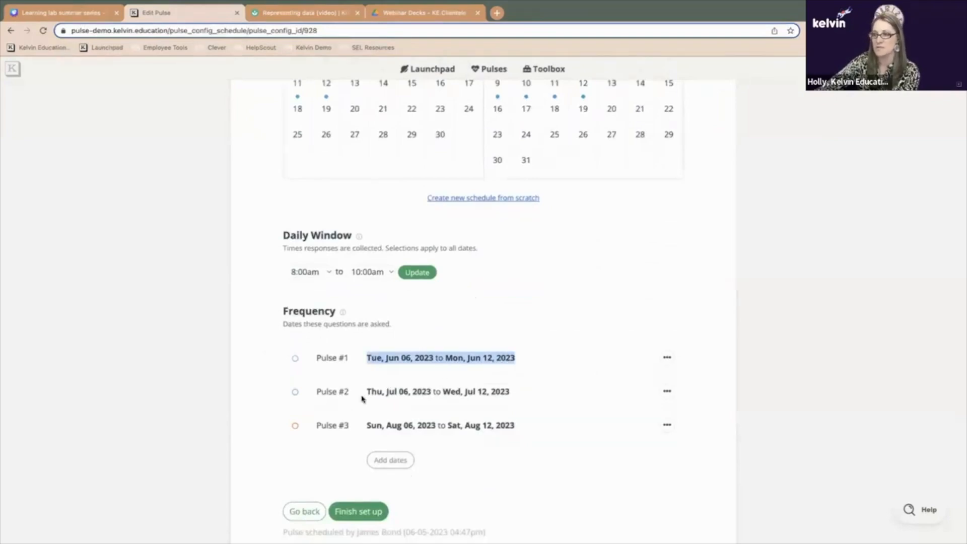
{"action": "left_click_drag", "start_coordinate": [365, 392], "coordinate": [515, 394]}
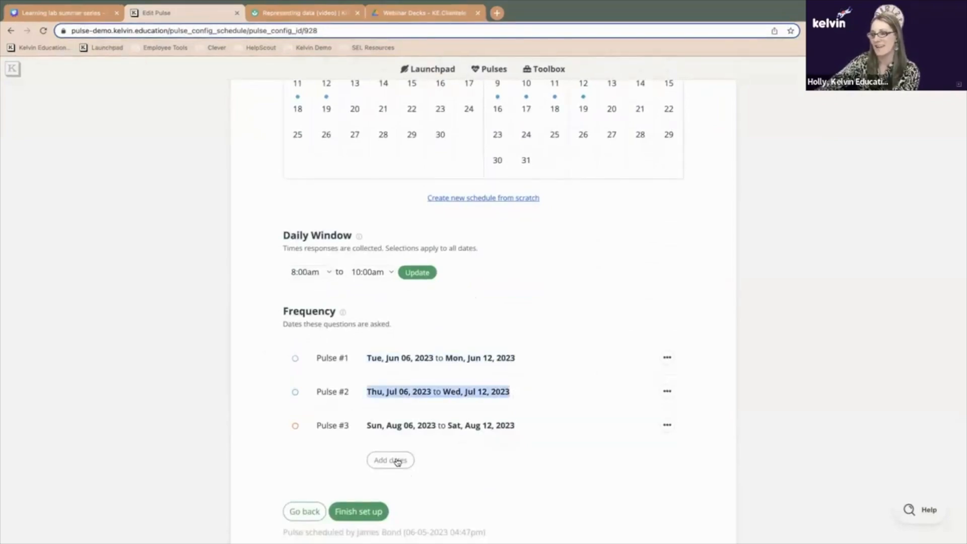
{"action": "left_click_drag", "start_coordinate": [367, 426], "coordinate": [548, 432]}
{"action": "left_click", "coordinate": [391, 393]}
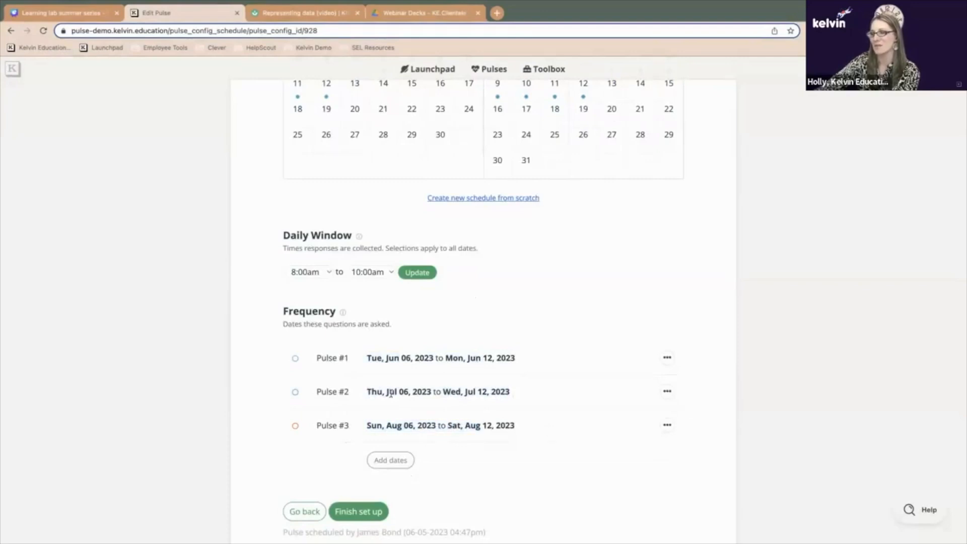
Change the dates of Pulse #2 to Jul 10 – Jul 14 and save them
{"action": "left_click", "coordinate": [666, 395]}
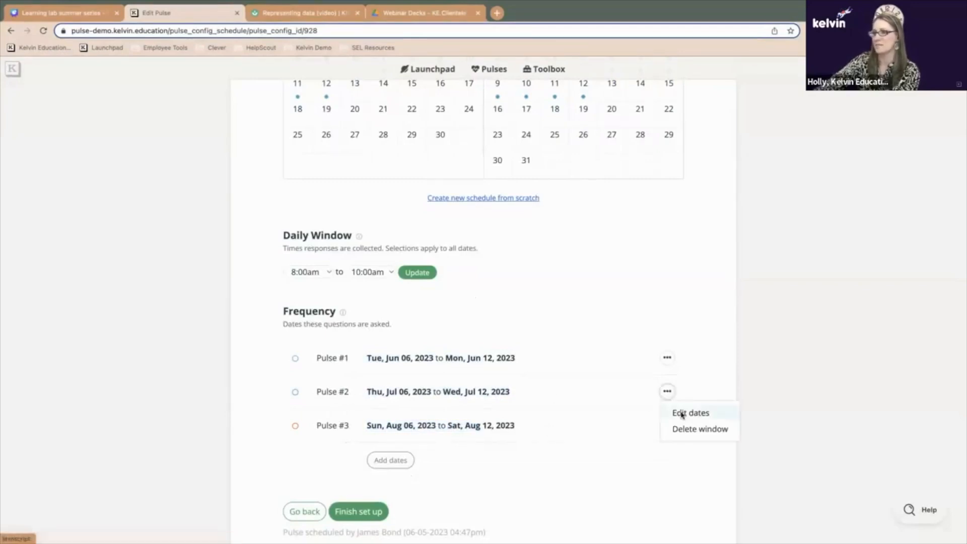
{"action": "left_click", "coordinate": [680, 413]}
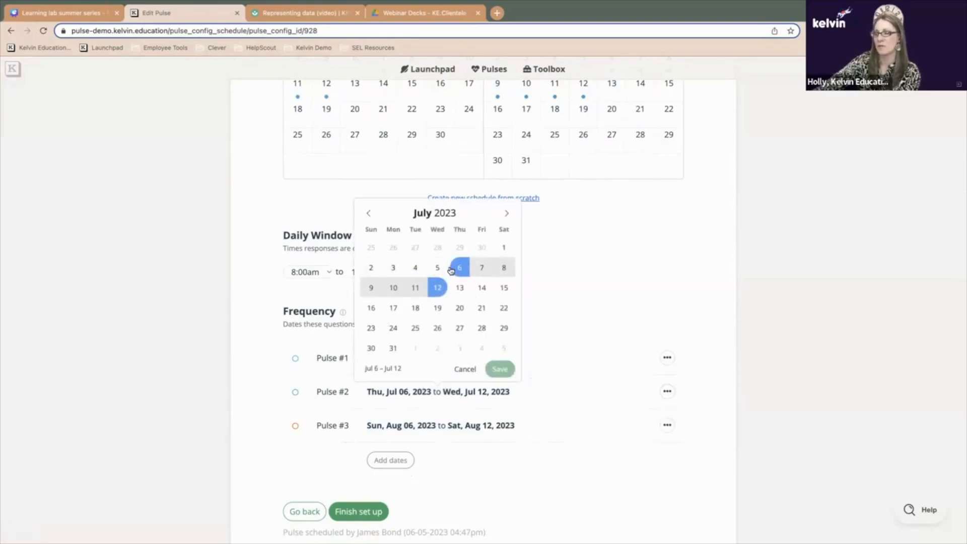
{"action": "left_click", "coordinate": [393, 288]}
{"action": "left_click", "coordinate": [482, 288]}
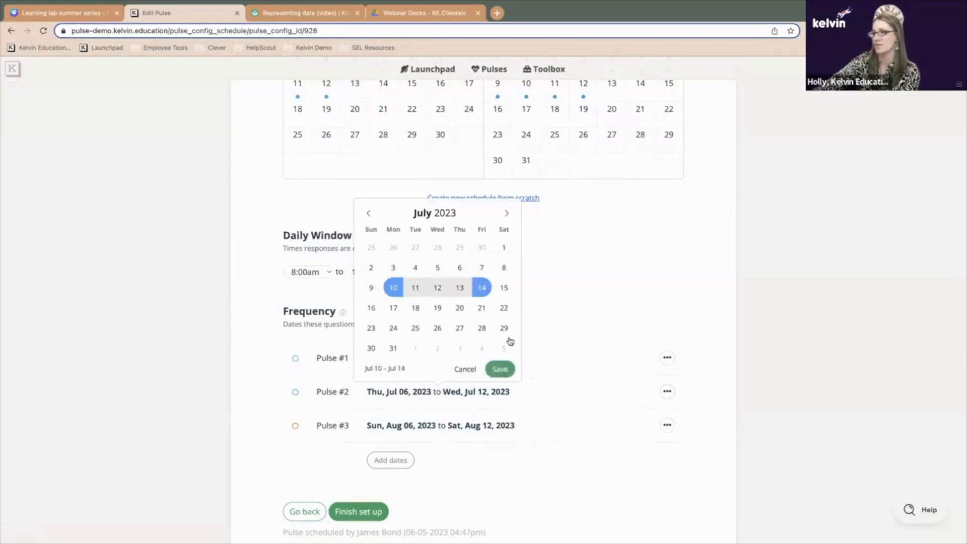
{"action": "left_click", "coordinate": [509, 376]}
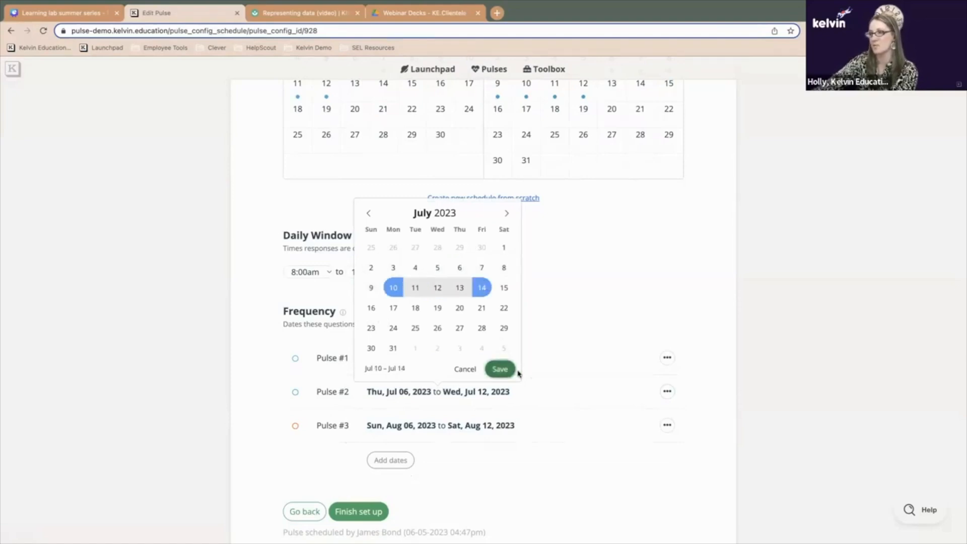
Check the updated schedule, finish the Pulse set-up and read the upcoming dates in its latest activity
{"action": "scroll", "coordinate": [445, 443], "scroll_direction": "down", "scroll_amount": 3}
{"action": "scroll", "coordinate": [445, 443], "scroll_direction": "down", "scroll_amount": 3}
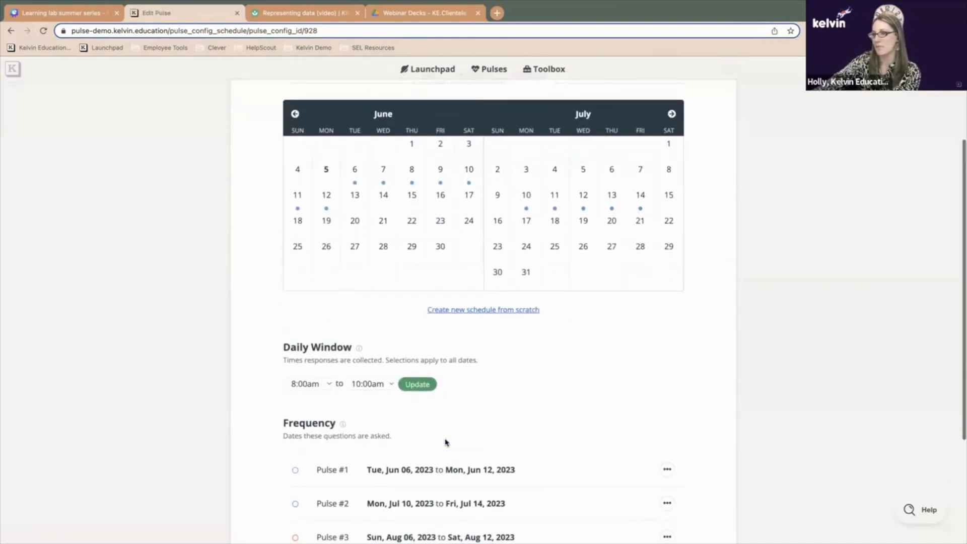
{"action": "scroll", "coordinate": [446, 442], "scroll_direction": "down", "scroll_amount": 1}
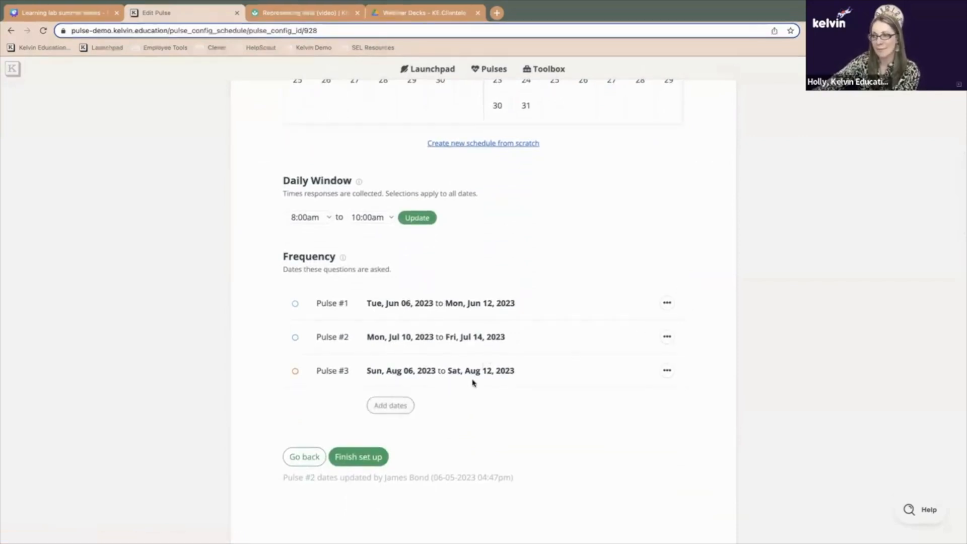
{"action": "left_click", "coordinate": [346, 460]}
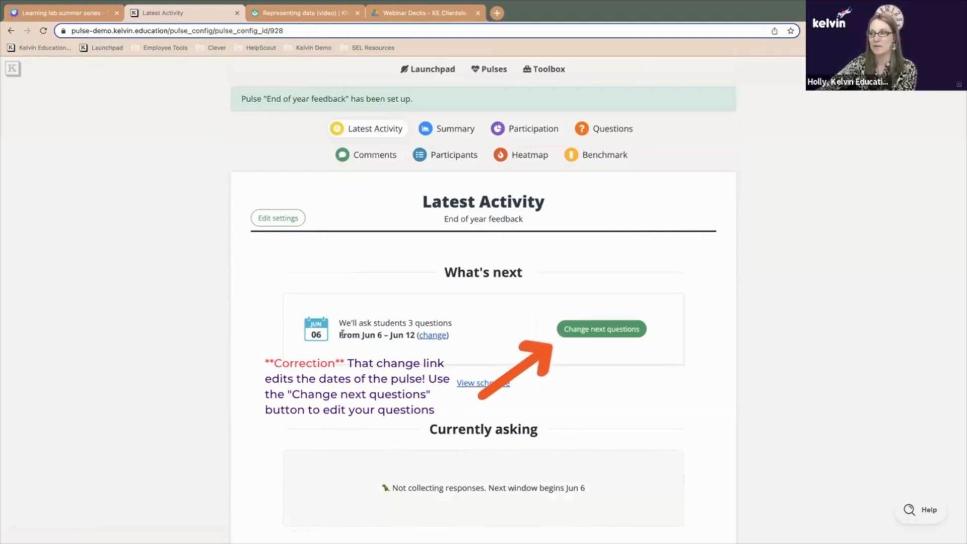
{"action": "left_click_drag", "start_coordinate": [370, 336], "coordinate": [377, 336]}
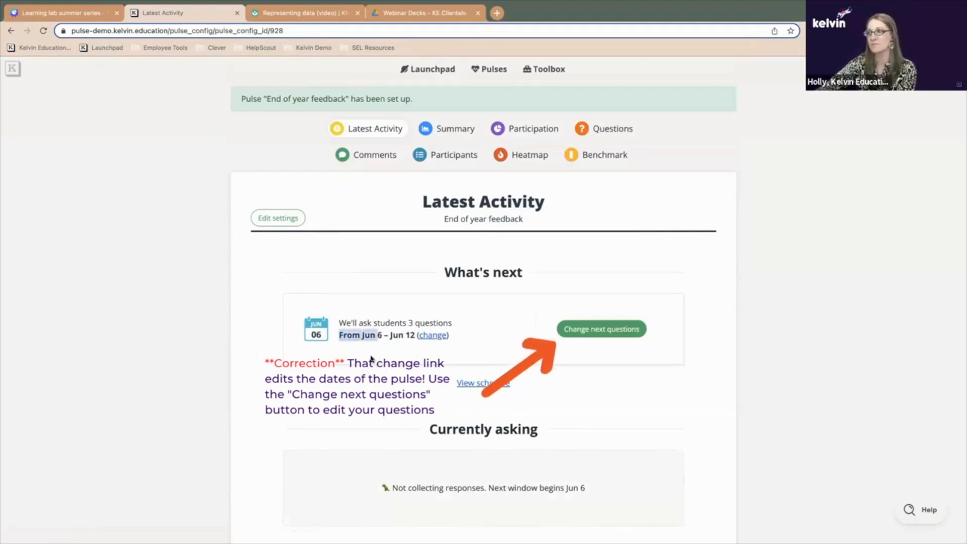
{"action": "left_click", "coordinate": [399, 383]}
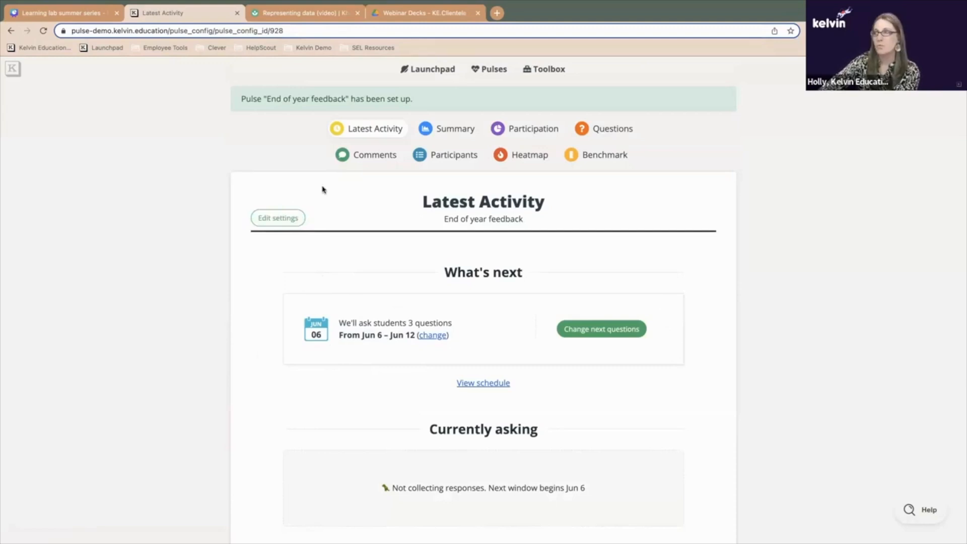
Find "End of year feedback" in the list of all Pulses and view its participants
{"action": "left_click", "coordinate": [417, 71]}
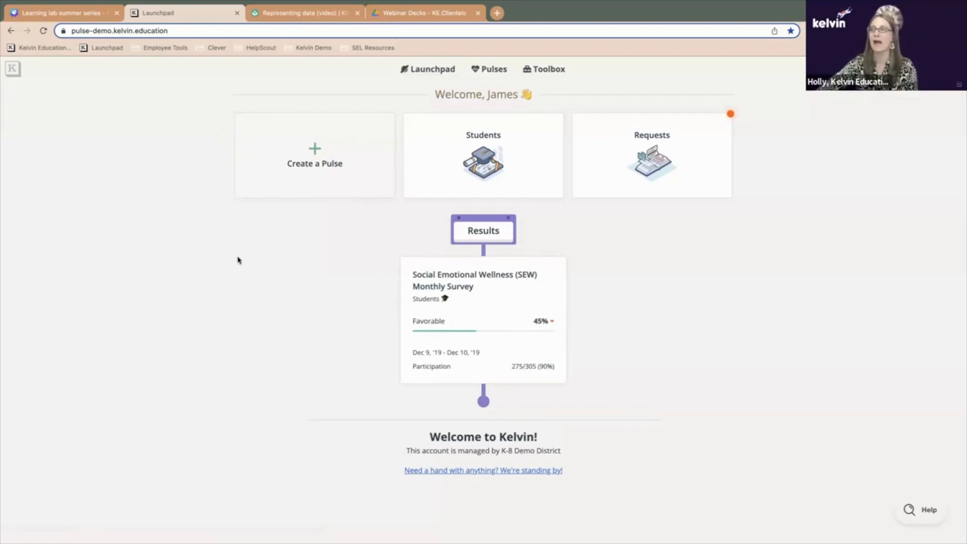
{"action": "left_click", "coordinate": [491, 71]}
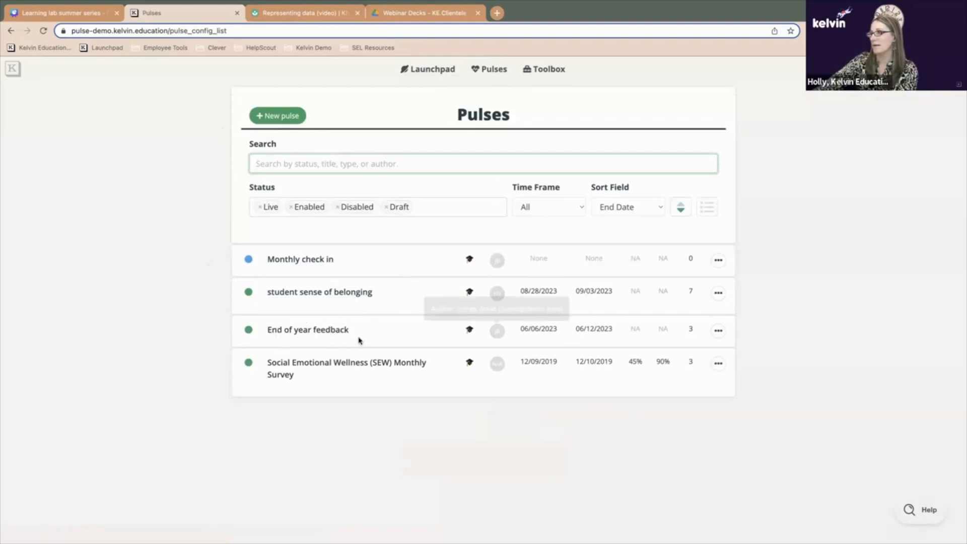
{"action": "left_click", "coordinate": [719, 332]}
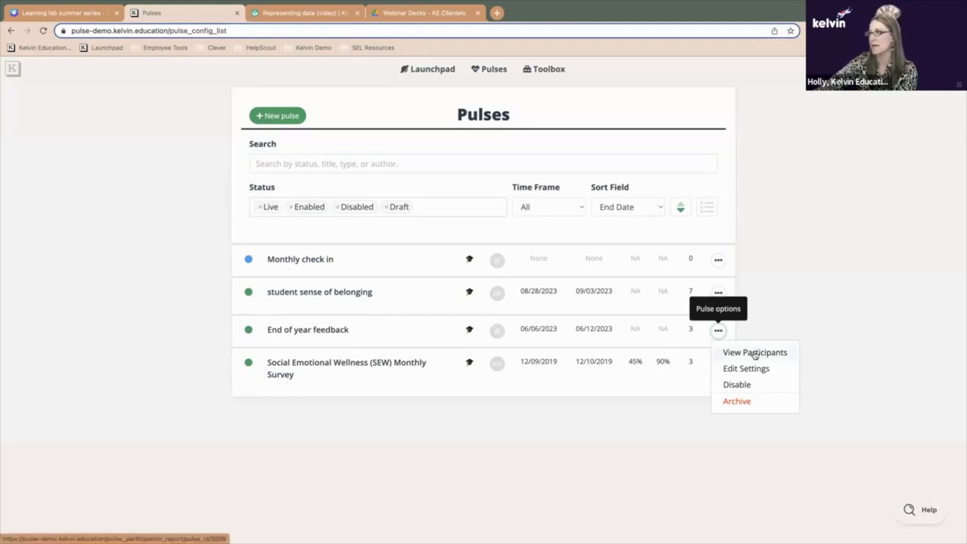
{"action": "left_click", "coordinate": [775, 355]}
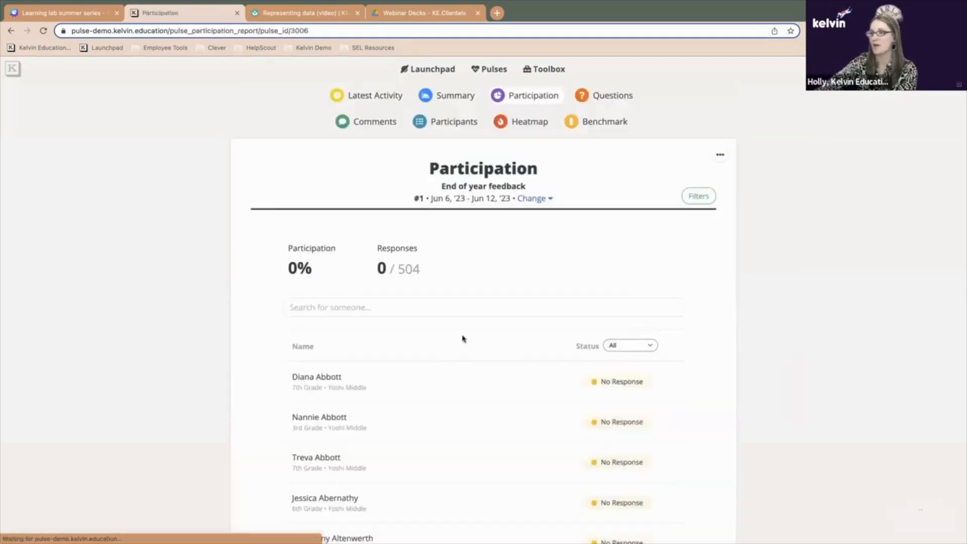
Open the details of the fourth student in the participation list and preview that student's survey
{"action": "scroll", "coordinate": [343, 348], "scroll_direction": "down", "scroll_amount": 1}
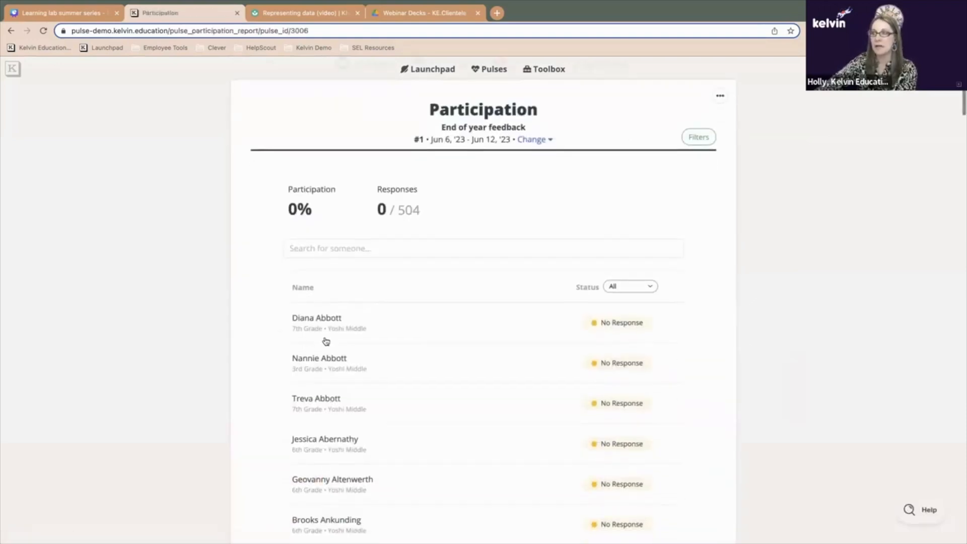
{"action": "scroll", "coordinate": [382, 350], "scroll_direction": "down", "scroll_amount": 1}
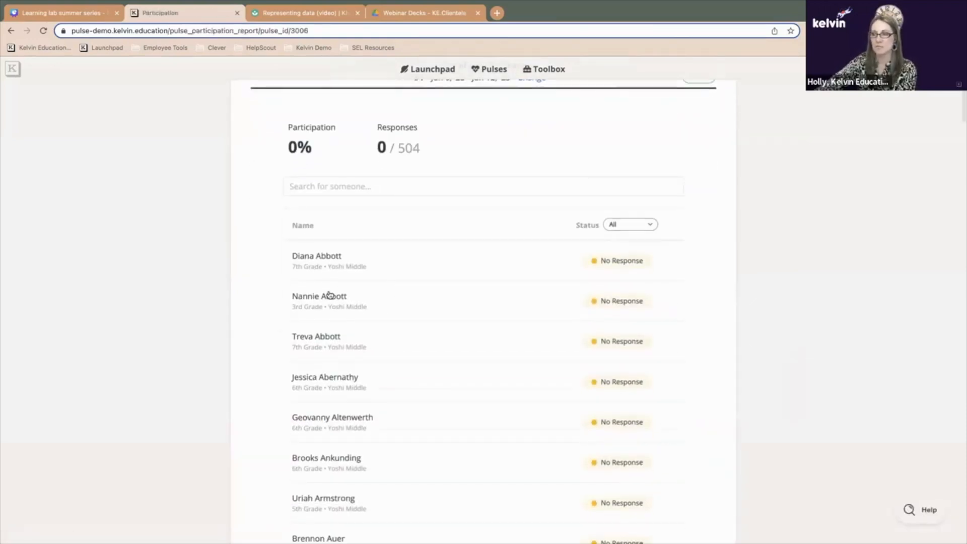
{"action": "scroll", "coordinate": [313, 361], "scroll_direction": "down", "scroll_amount": 1}
{"action": "left_click", "coordinate": [324, 360]}
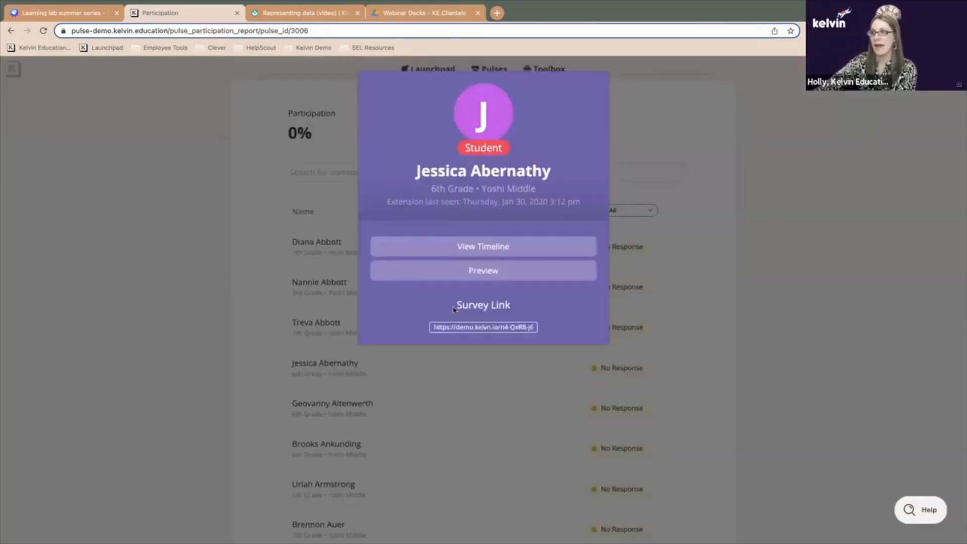
{"action": "left_click", "coordinate": [472, 272]}
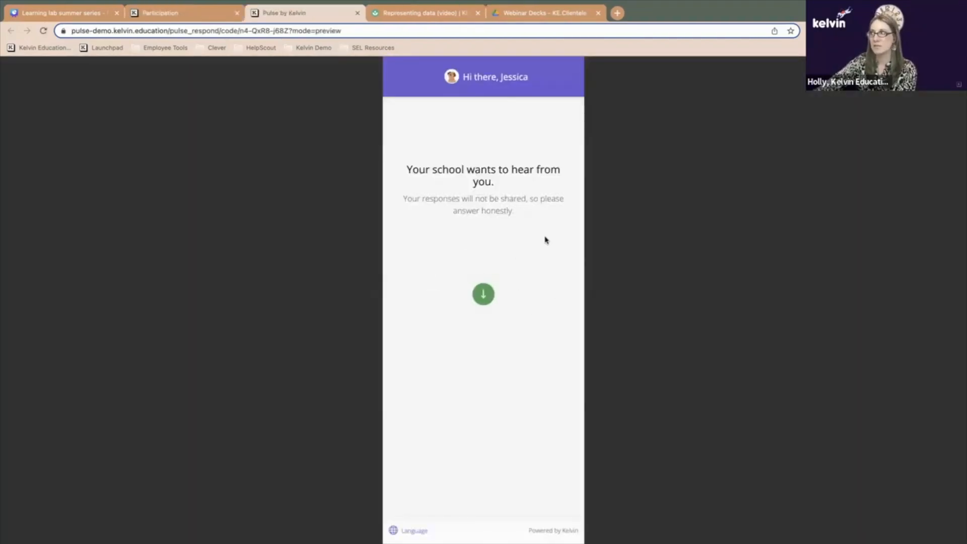
Start the previewed survey and answer the school year highlight question with "I loved the school dances"
{"action": "left_click_drag", "start_coordinate": [552, 81], "coordinate": [469, 80]}
{"action": "left_click", "coordinate": [495, 318]}
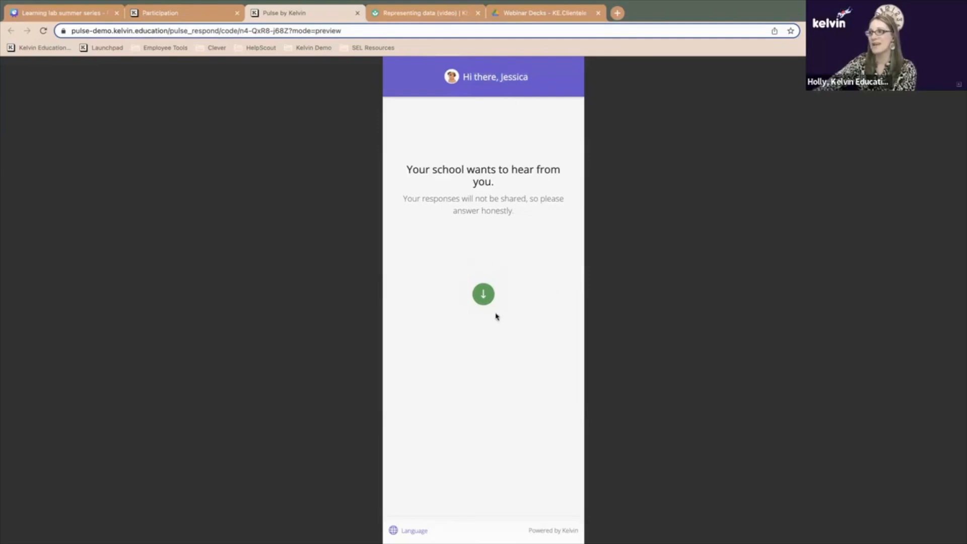
{"action": "left_click", "coordinate": [483, 301]}
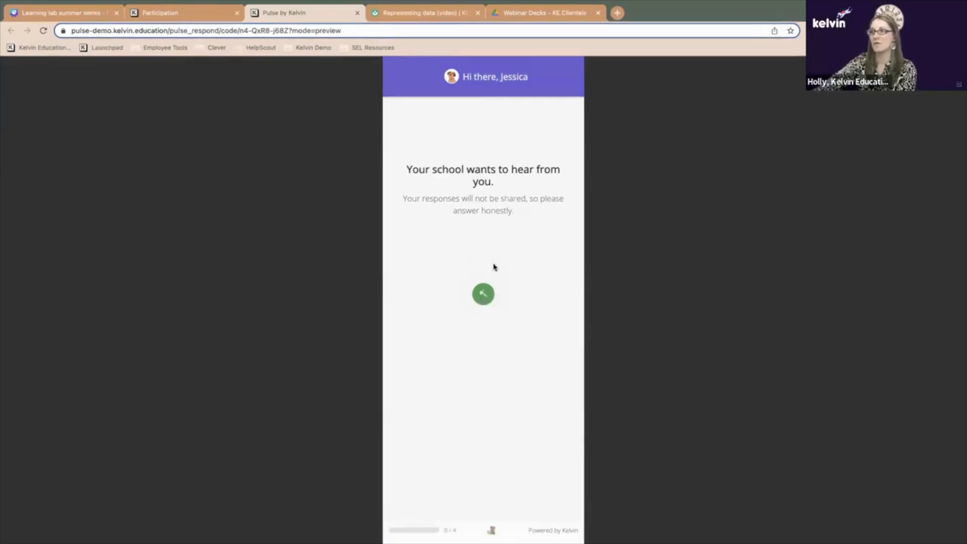
{"action": "left_click", "coordinate": [521, 175]}
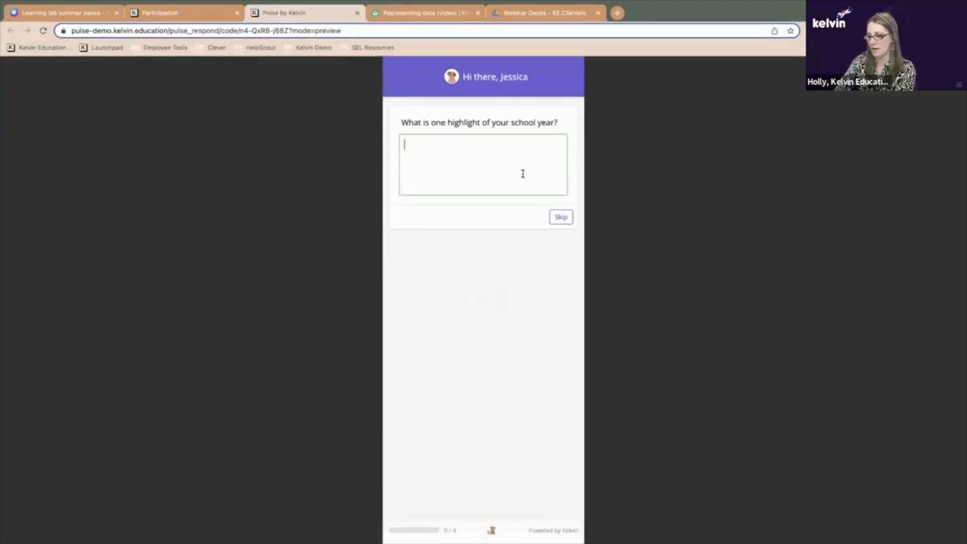
{"action": "type", "text": "I loved the"}
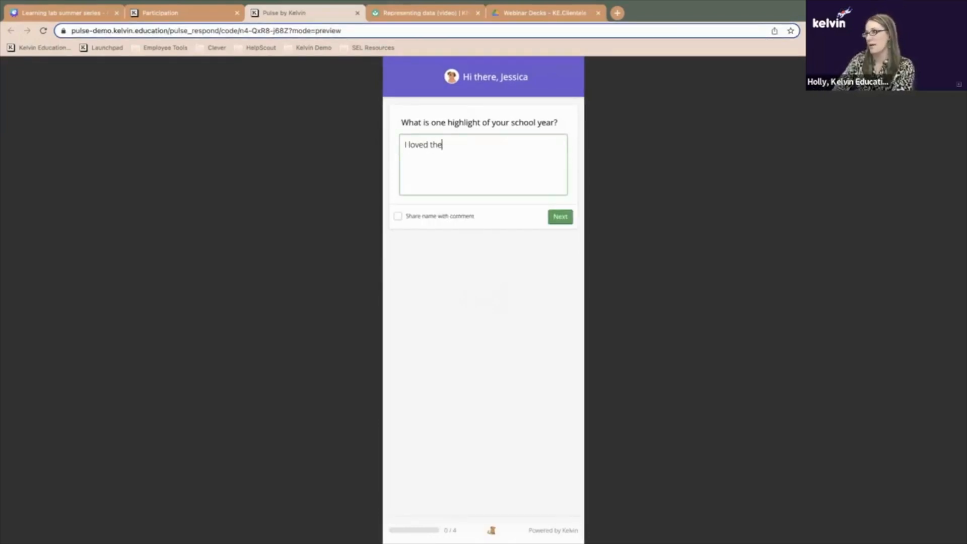
{"action": "type", "text": " school dances"}
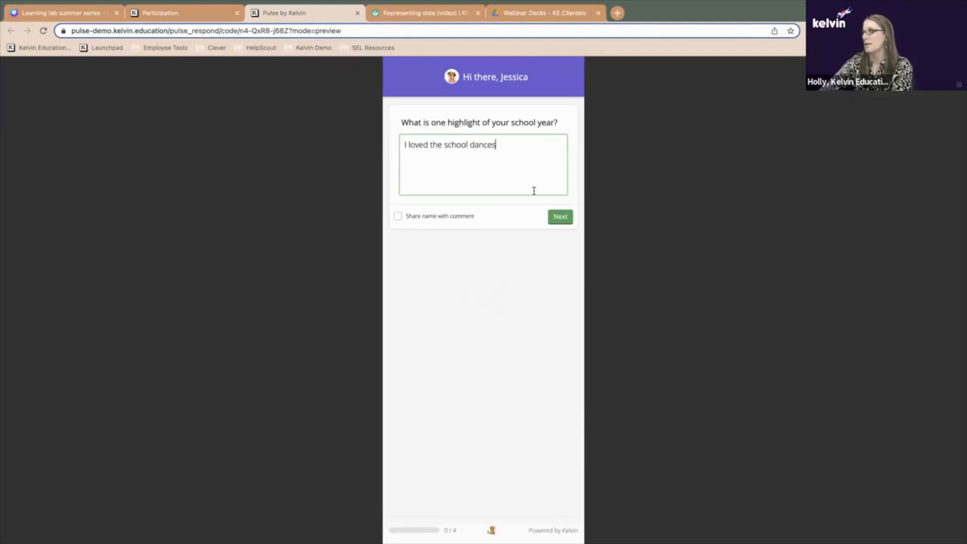
{"action": "left_click", "coordinate": [561, 218]}
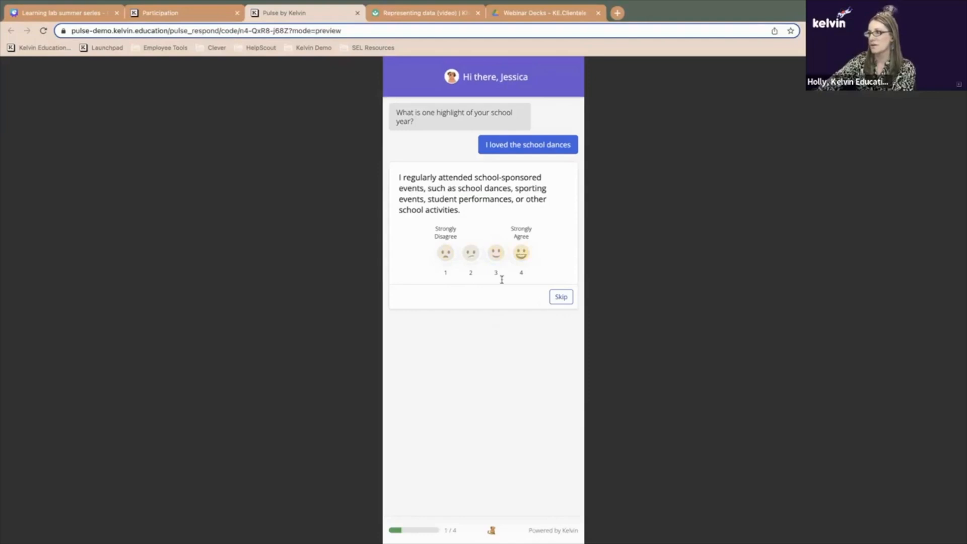
Answer Strongly Agree on attending school-sponsored events and choose Yoga/Fitness, Weight training and Theater as next year's activities
{"action": "left_click", "coordinate": [521, 252]}
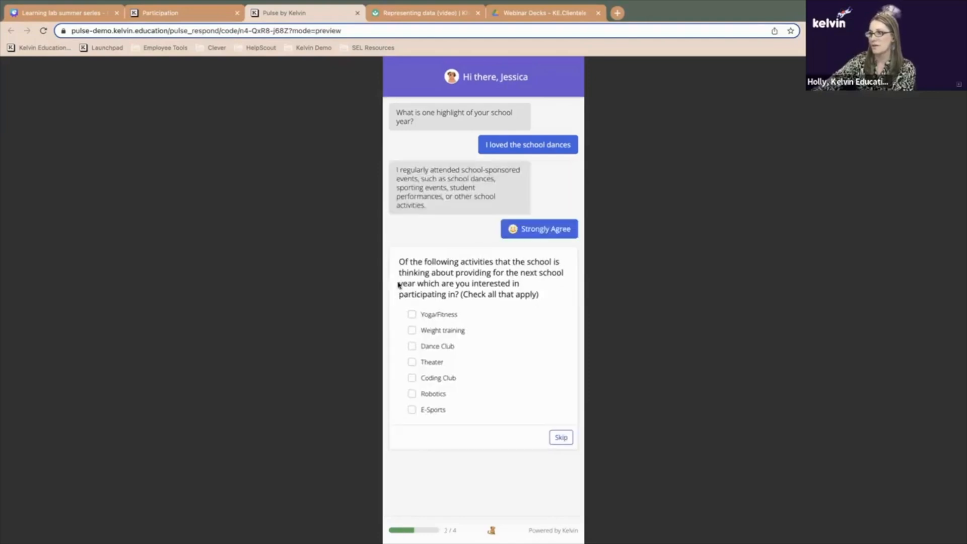
{"action": "left_click", "coordinate": [412, 314]}
{"action": "left_click", "coordinate": [412, 330]}
{"action": "left_click", "coordinate": [412, 362]}
{"action": "left_click", "coordinate": [563, 442]}
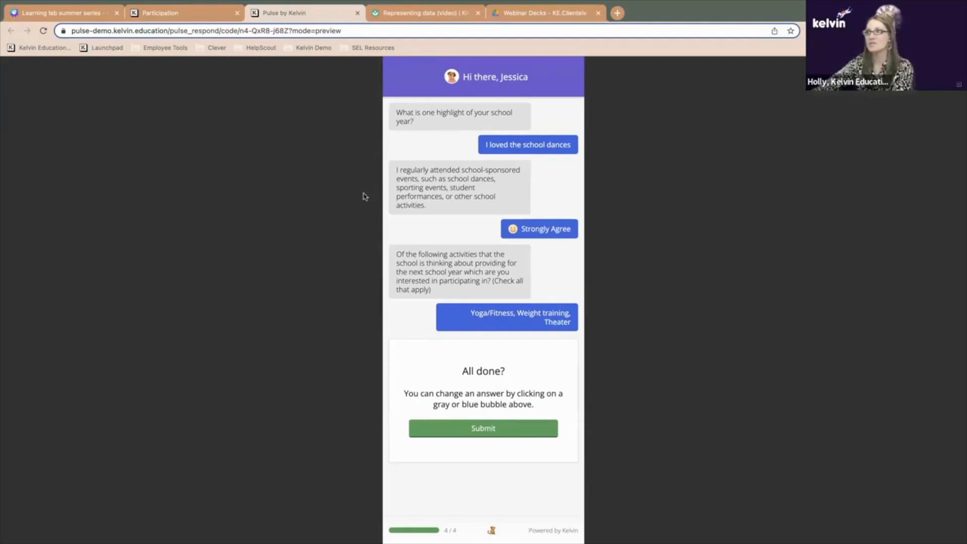
Return from the student's details to the list of all Pulses and view the options available for "End of year feedback"
{"action": "left_click", "coordinate": [194, 14]}
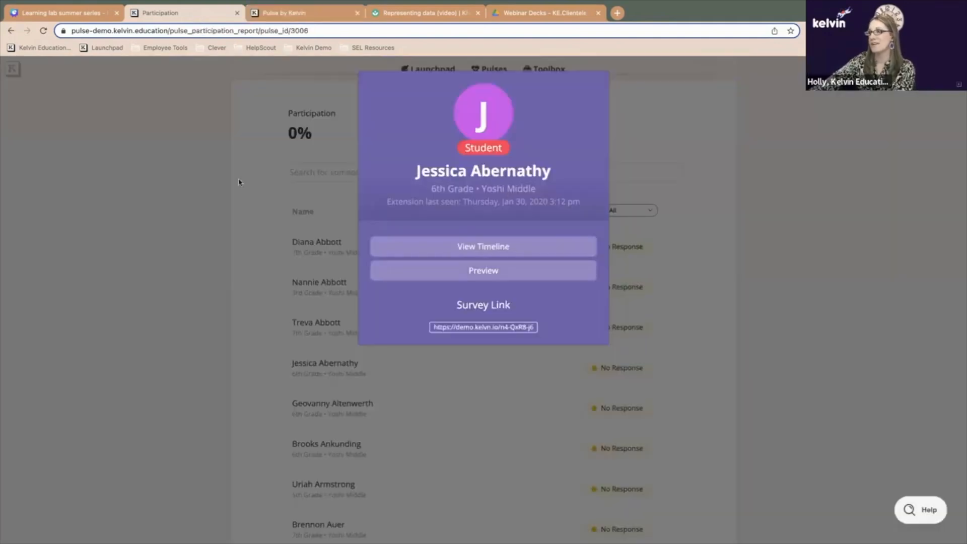
{"action": "left_click", "coordinate": [318, 166]}
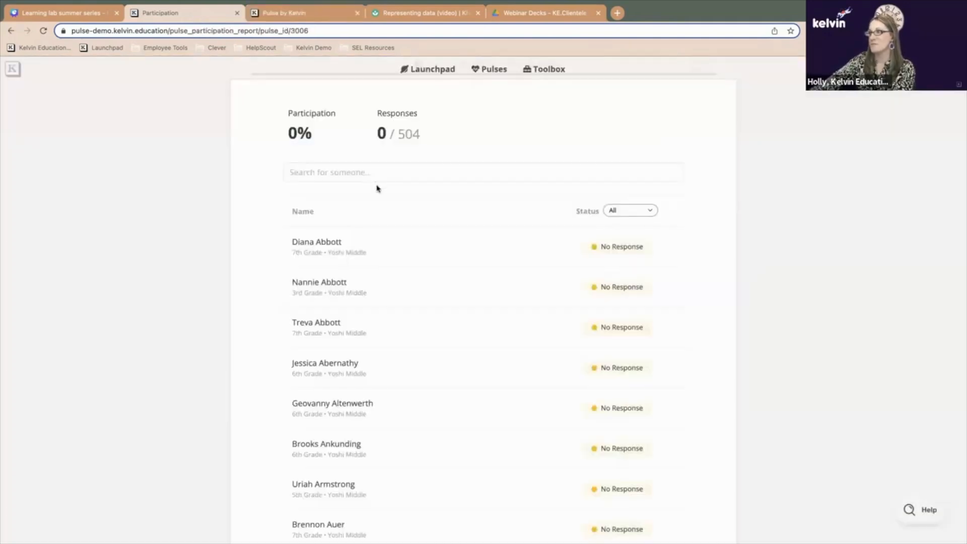
{"action": "left_click", "coordinate": [493, 71]}
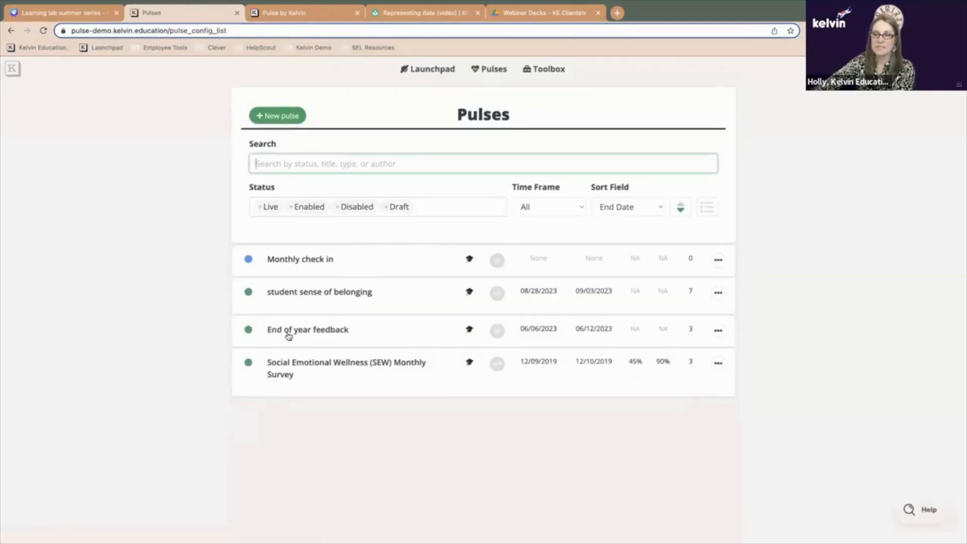
{"action": "left_click", "coordinate": [718, 331]}
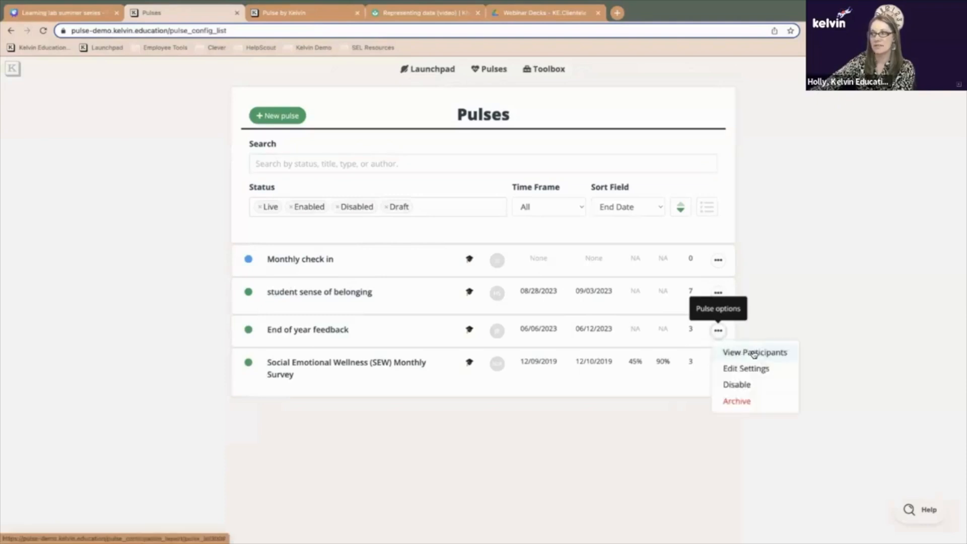
{"action": "left_click", "coordinate": [781, 311]}
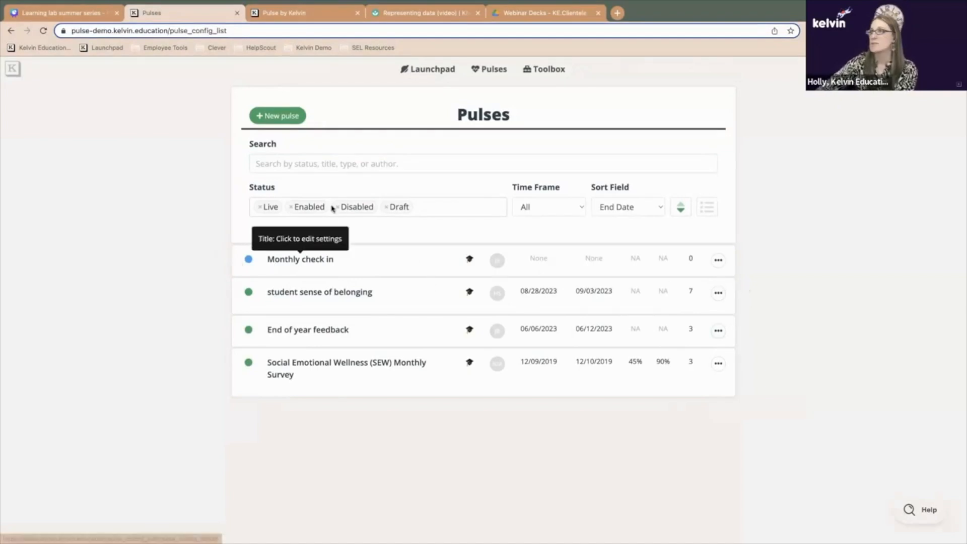
Switch to the Canva deck "Learning lab summer series" and present it full screen from the "Create a Student Pulse" slide
{"action": "left_click", "coordinate": [84, 20]}
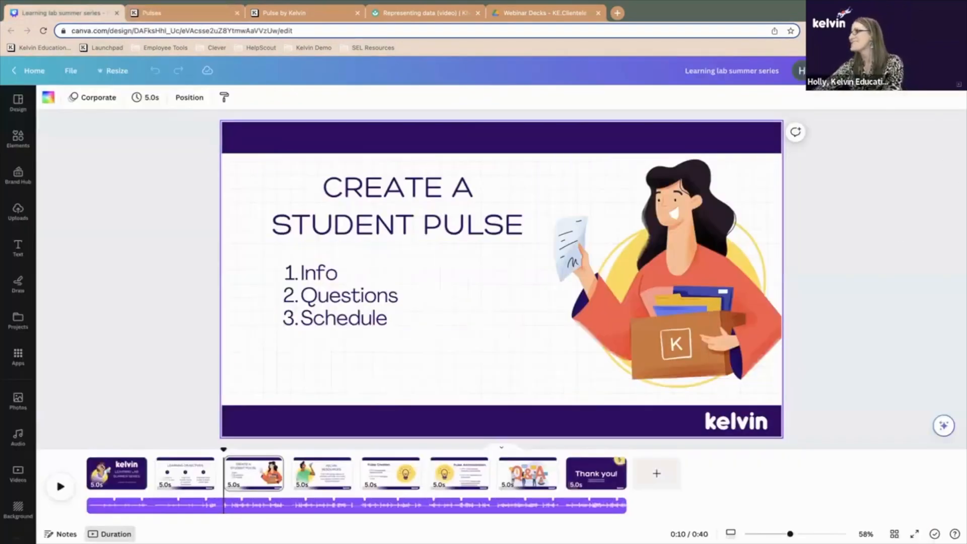
{"action": "left_click", "coordinate": [882, 70]}
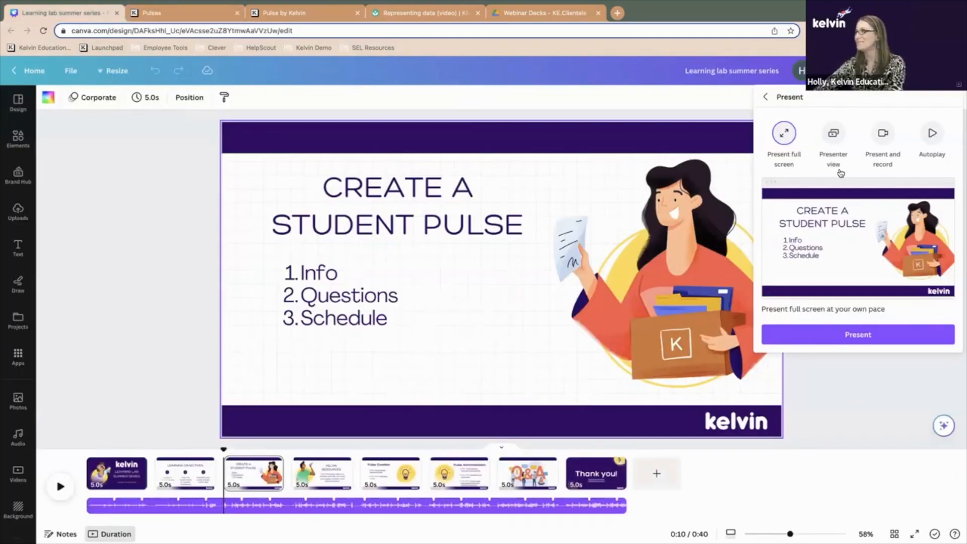
{"action": "left_click", "coordinate": [825, 333]}
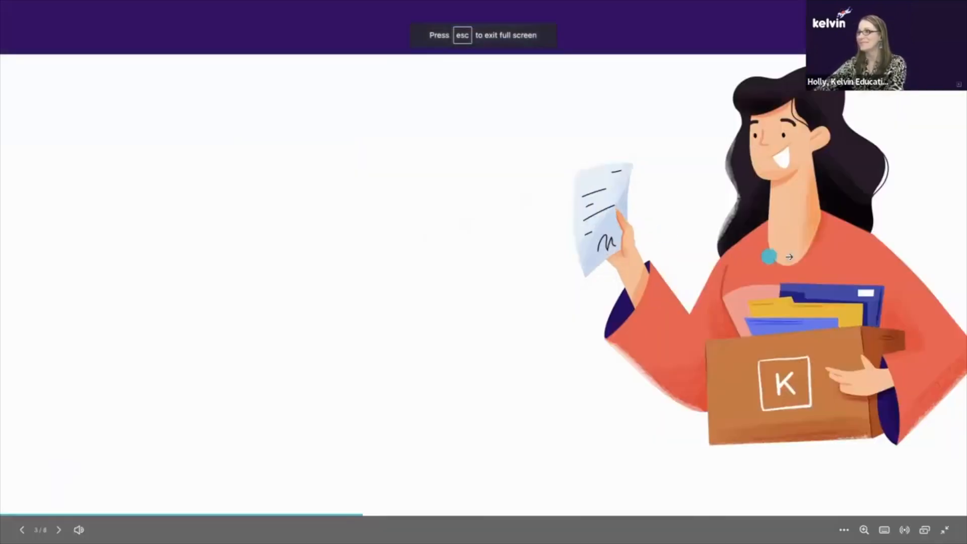